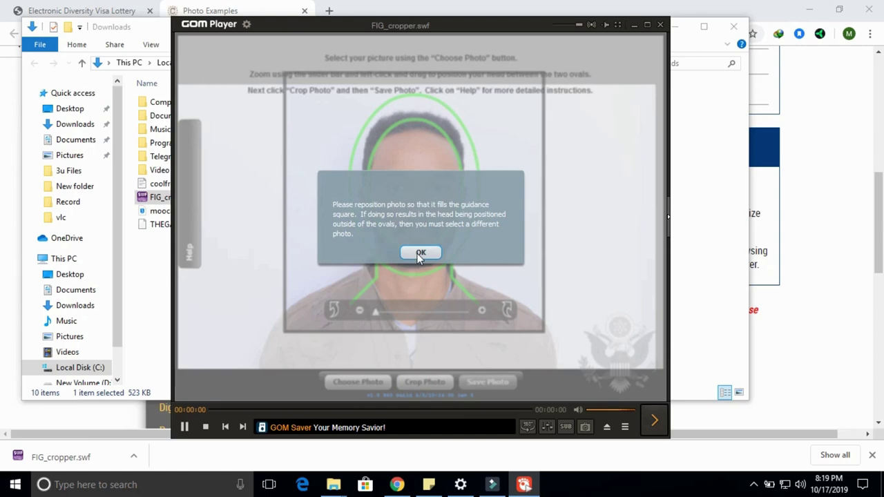
Zoom the face to fill the guidance ovals and crop it to a 600x600 JPEG.
click(419, 253)
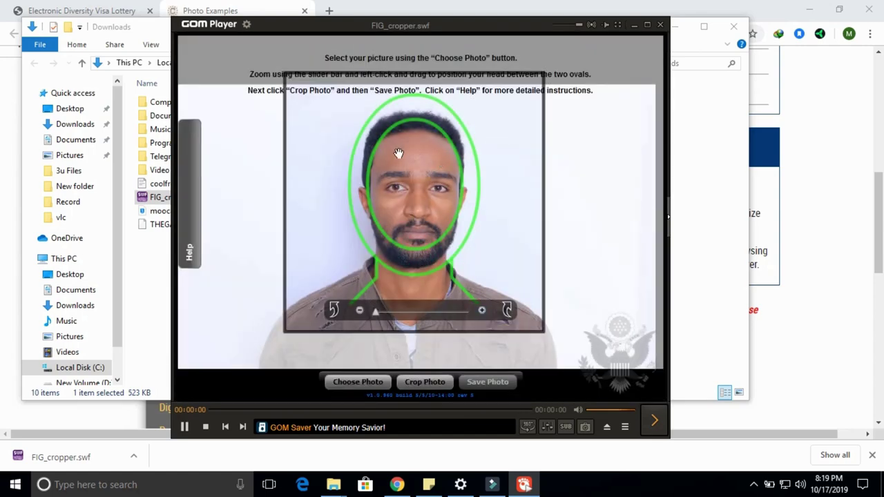
click(483, 311)
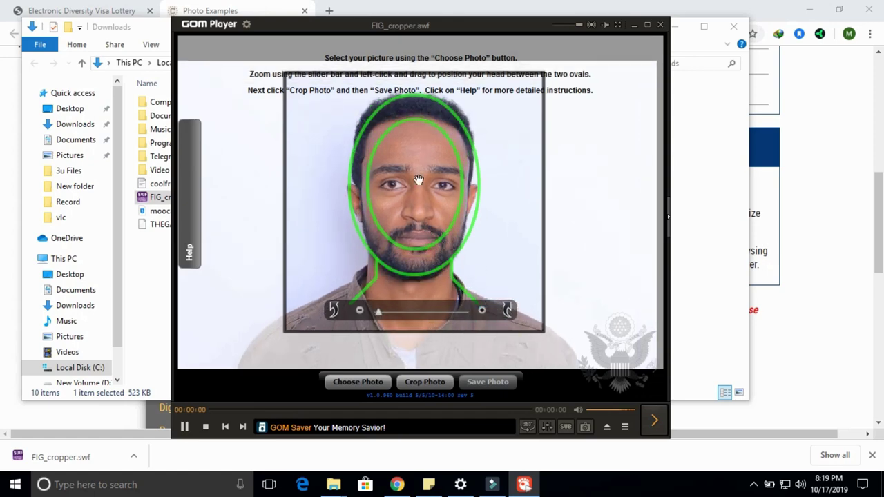
click(416, 384)
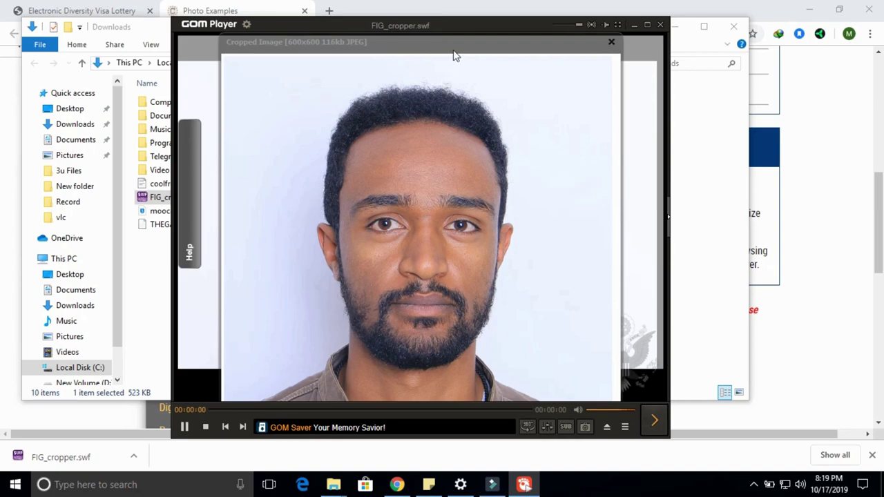
drag(452, 41, 453, 7)
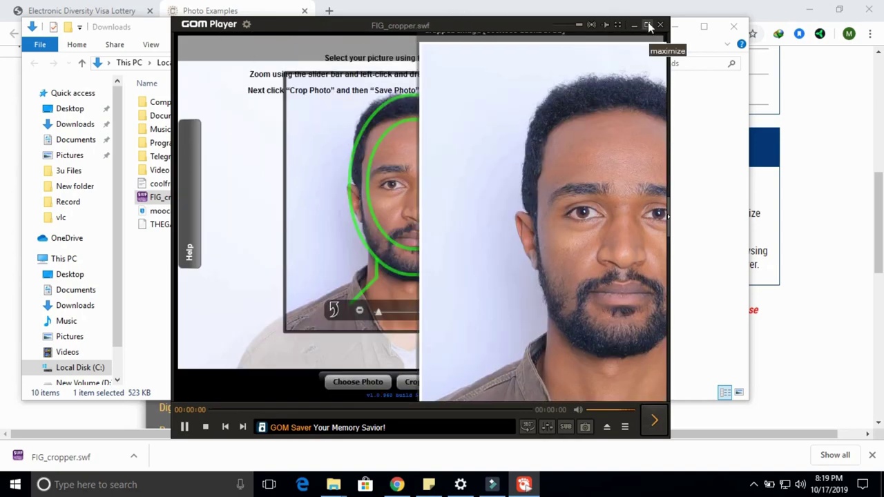
Maximize the player and reposition the cropped preview to inspect the photo.
click(647, 24)
drag(649, 47, 320, 280)
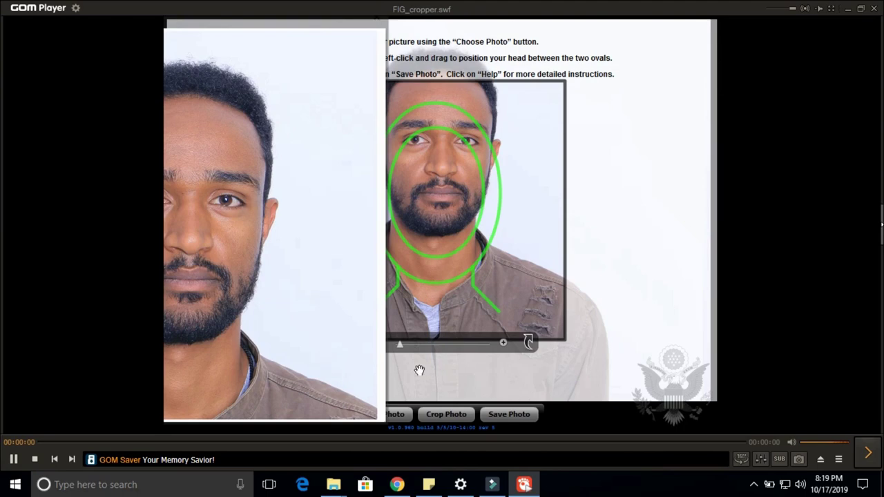
mouse_move(316, 218)
mouse_down()
mouse_move(382, 214)
mouse_move(311, 209)
mouse_up()
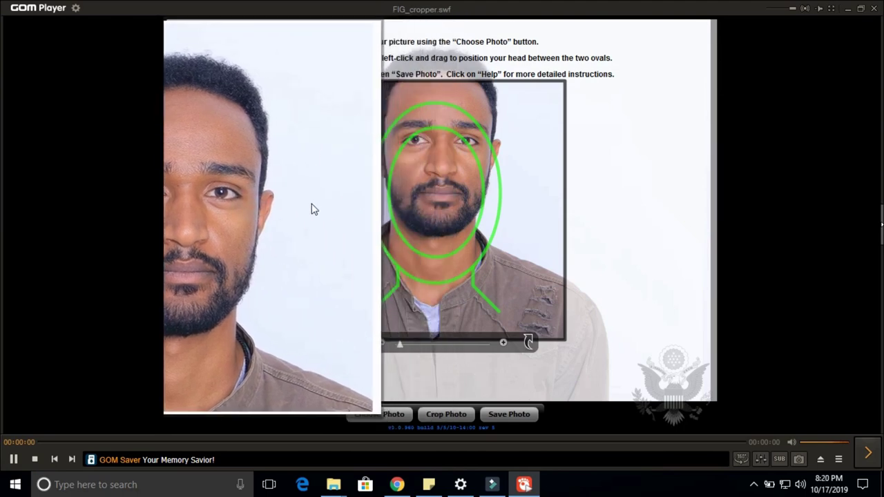
Save the cropped photo as 'dv photo' in the Camera Roll library.
click(511, 417)
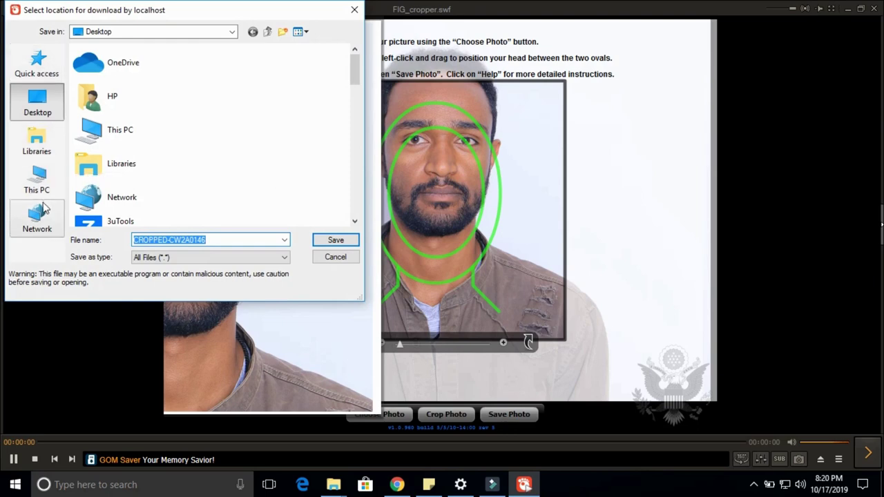
click(38, 153)
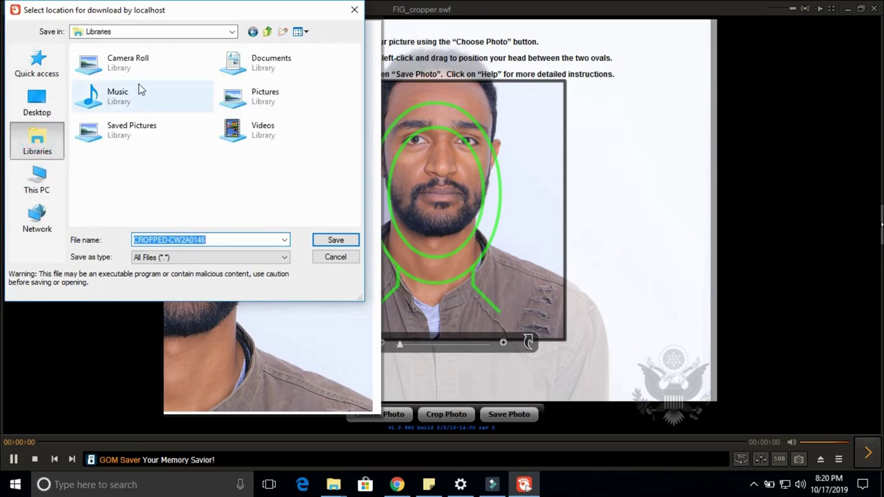
click(125, 71)
double_click(125, 71)
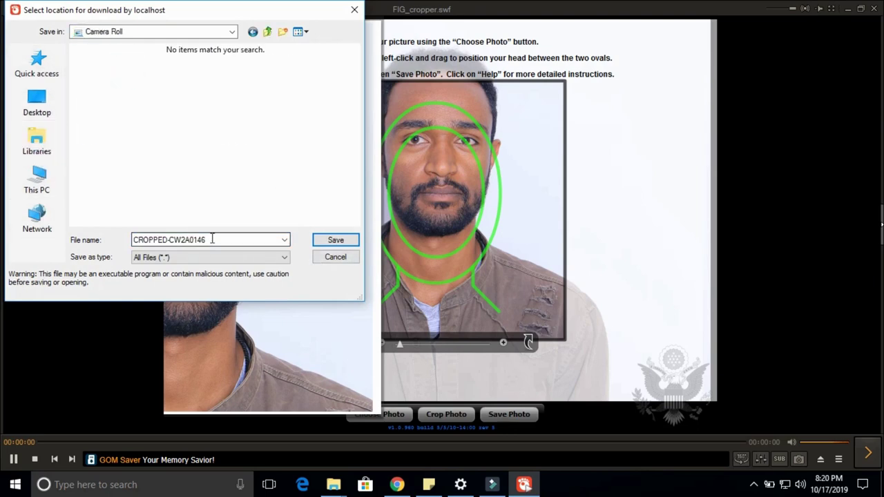
text(dv ph)
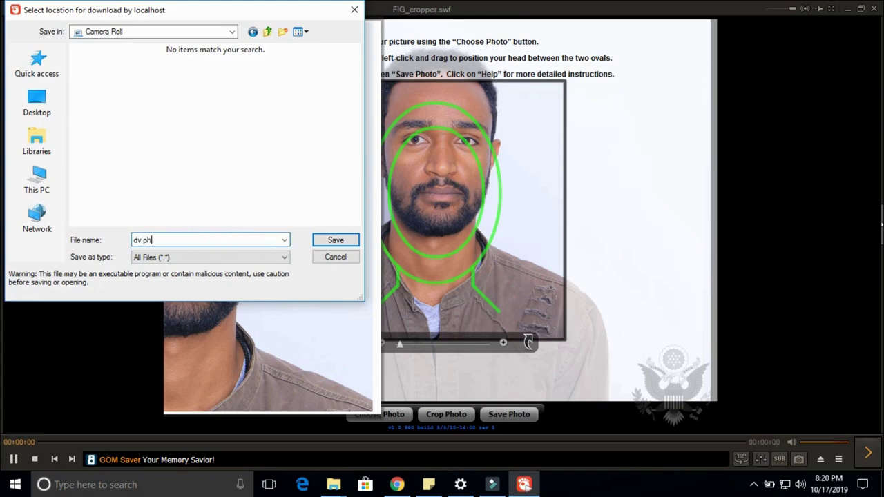
click(328, 241)
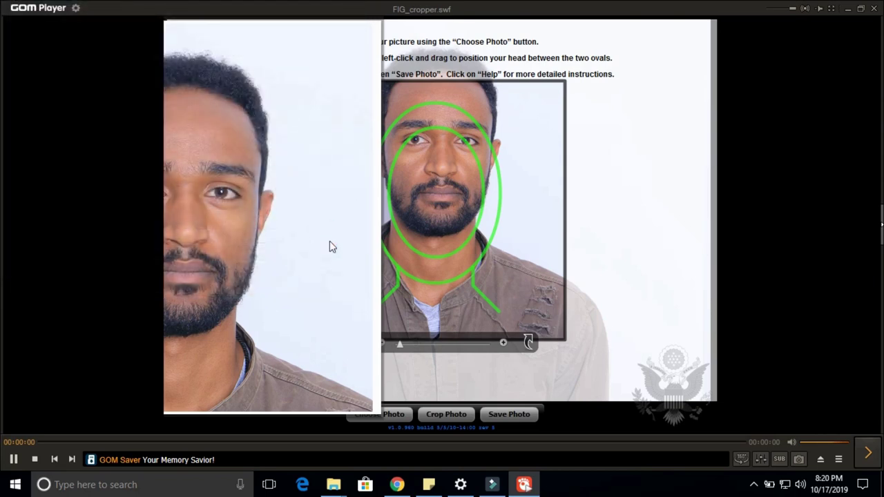
click(875, 12)
Close the downloads window and Photo Examples page, then begin a new entry.
click(738, 29)
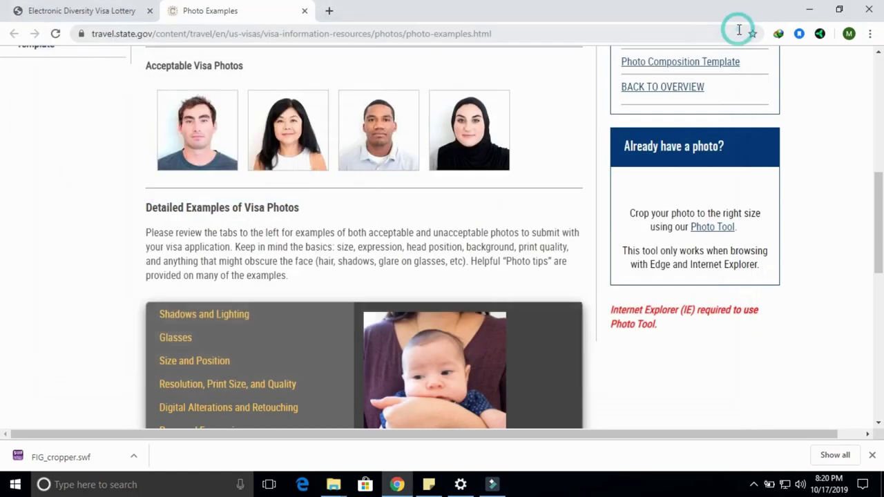
middle_click(244, 11)
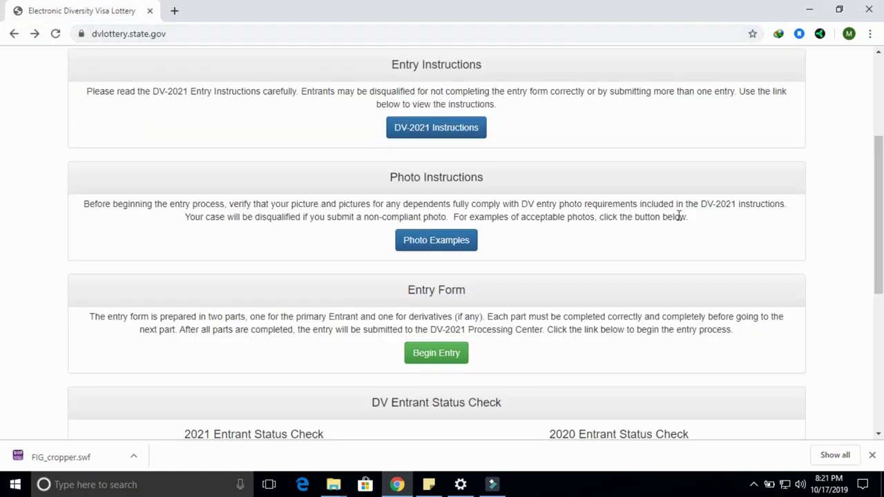
click(436, 359)
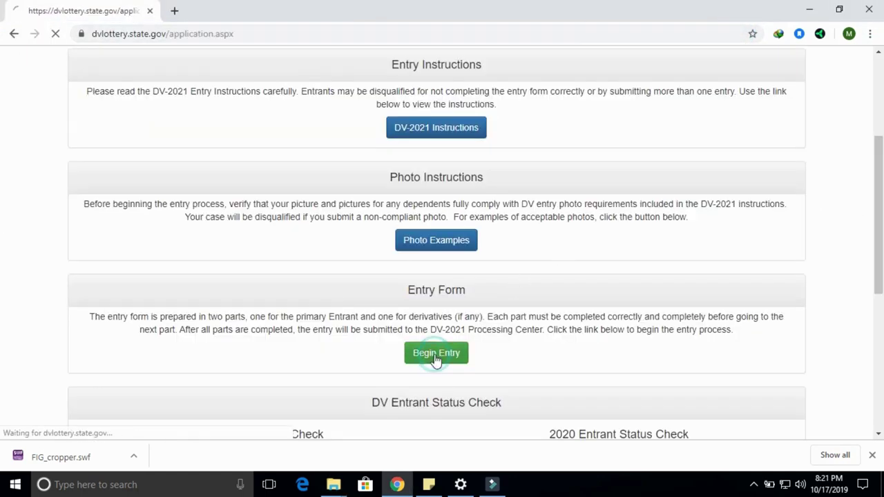
Enter the captcha authentication code to reach the Part One form.
drag(878, 163, 881, 252)
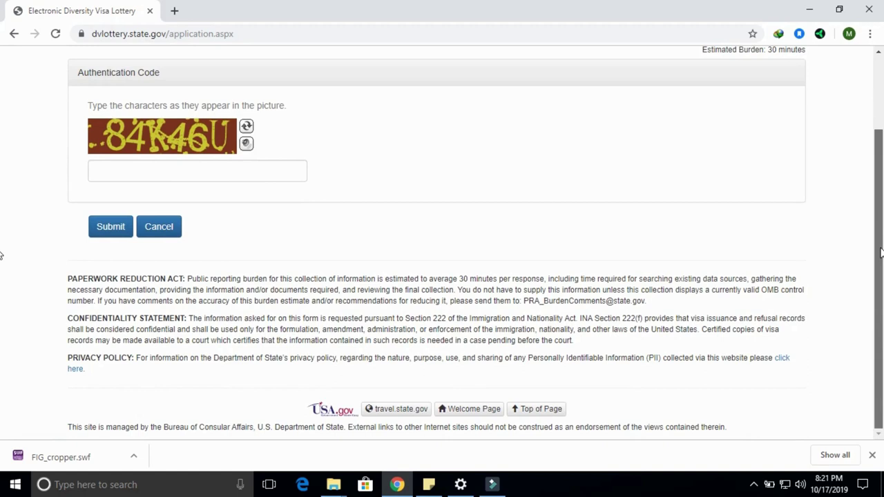
scroll(881, 253, up, 1)
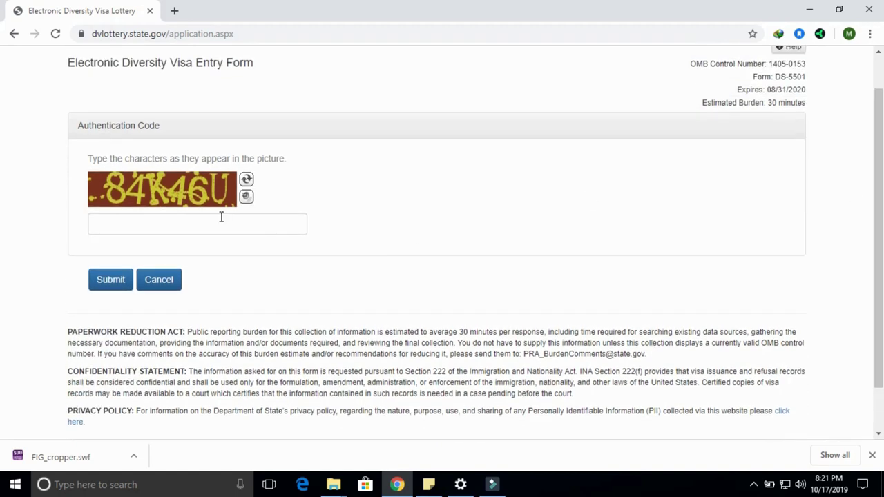
click(205, 222)
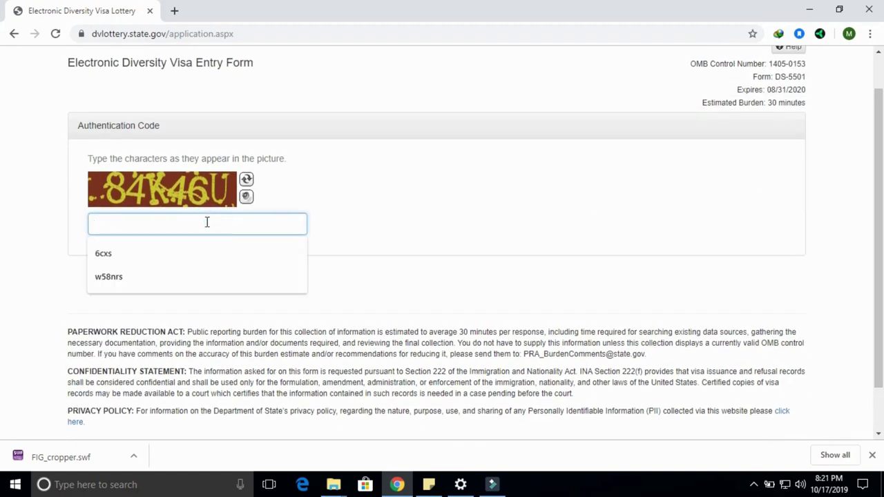
text(84K4)
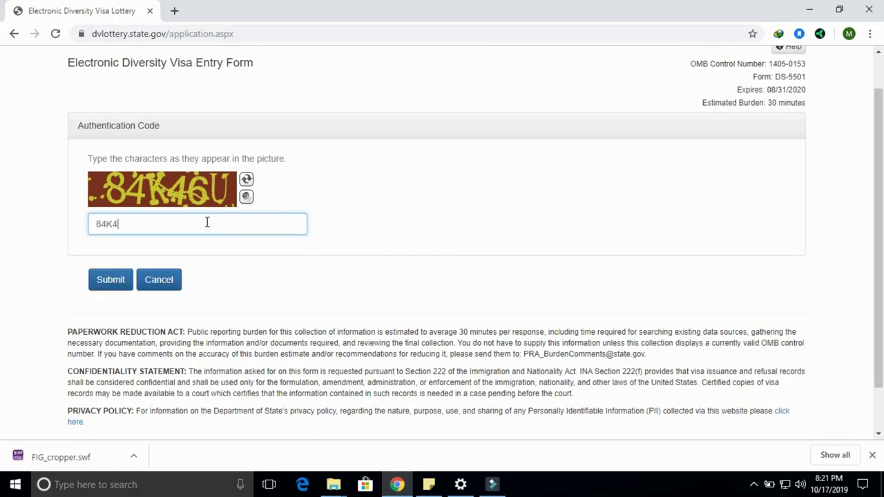
text(6U)
key(Return)
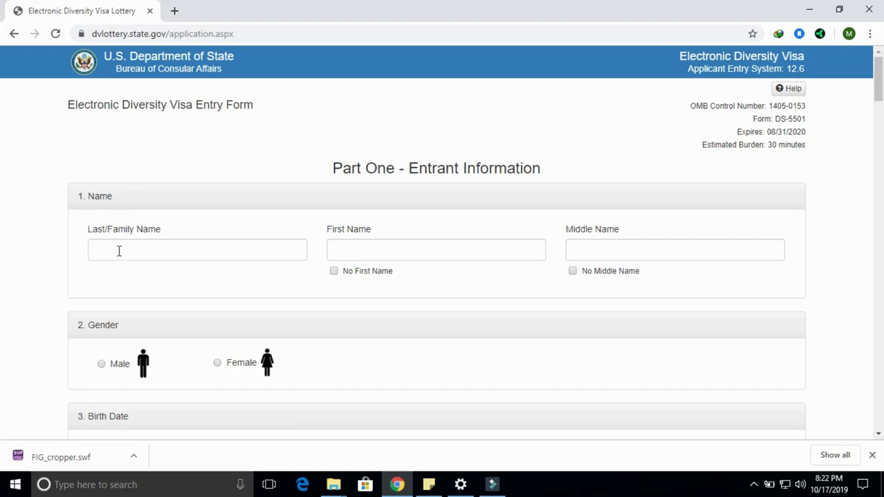
Type the entrant's family, given and middle names into the three Name fields.
click(119, 251)
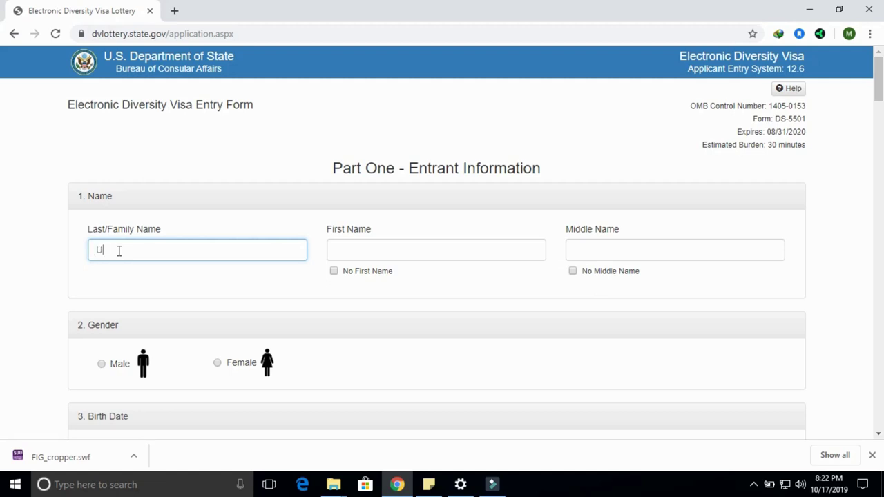
click(341, 252)
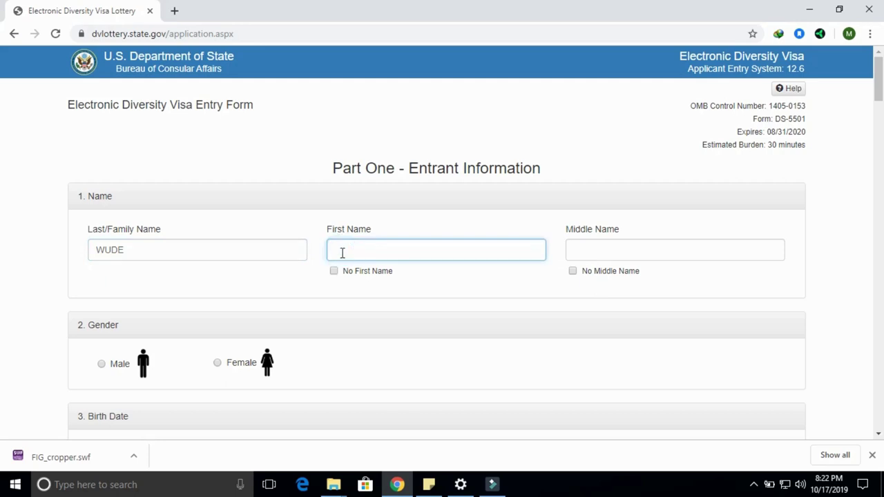
click(599, 252)
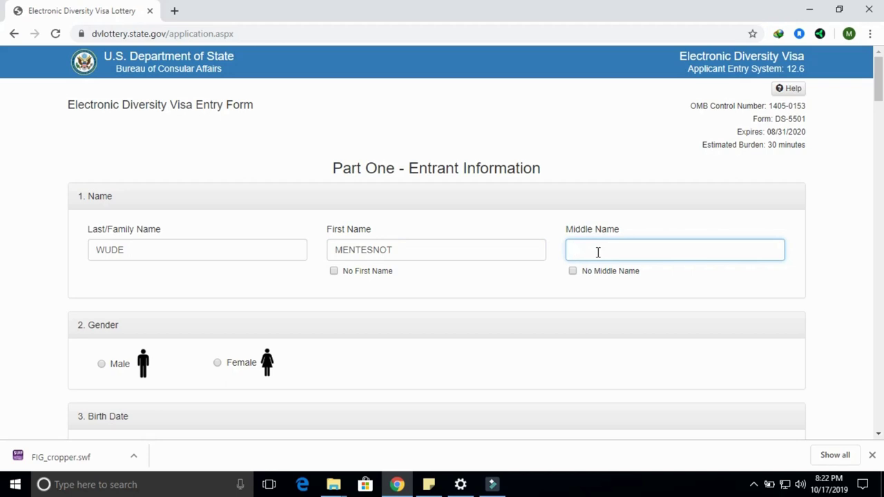
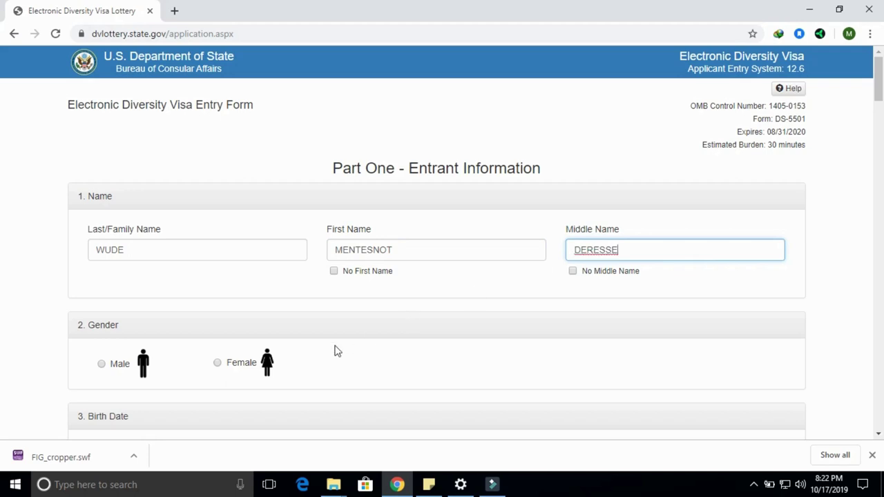
drag(880, 88, 880, 100)
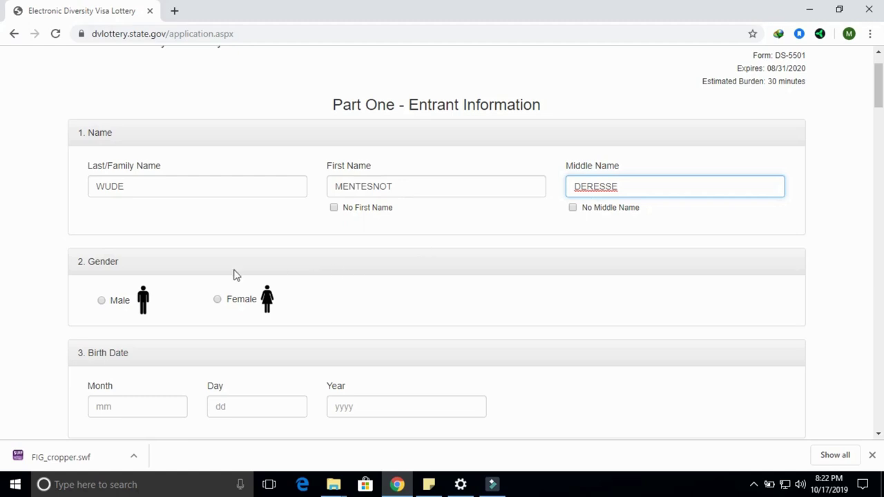
click(101, 301)
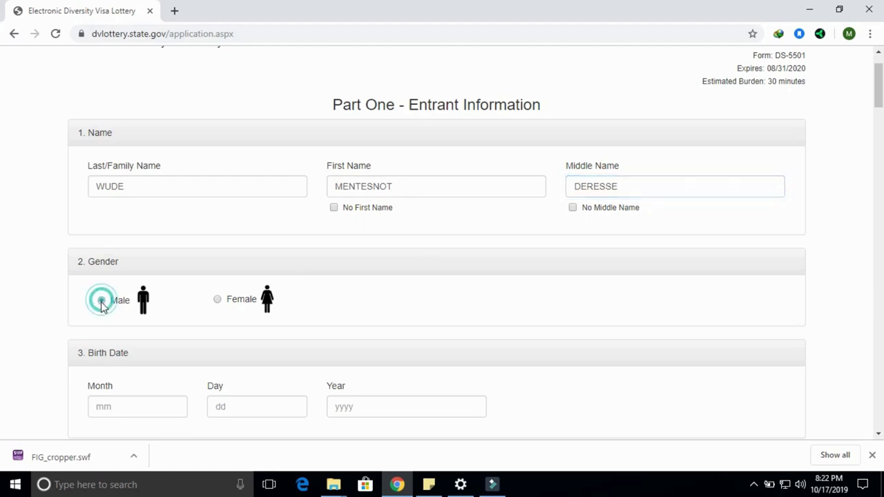
scroll(879, 118, down, 2)
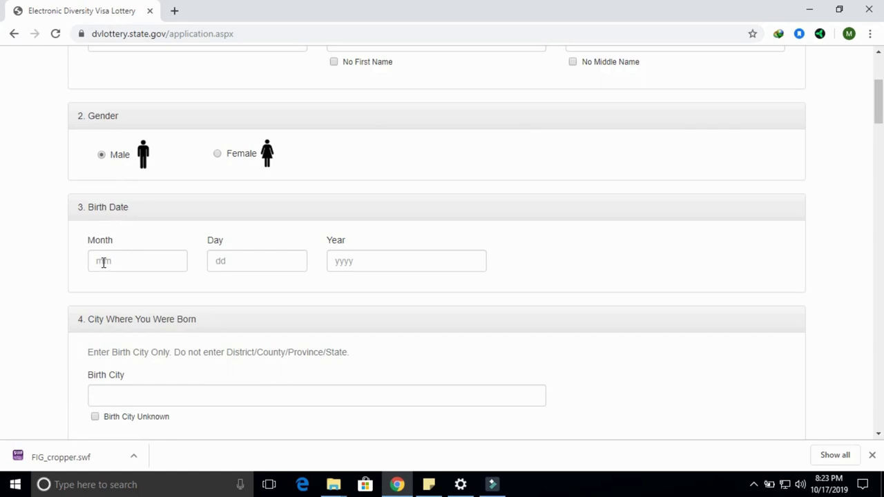
click(104, 263)
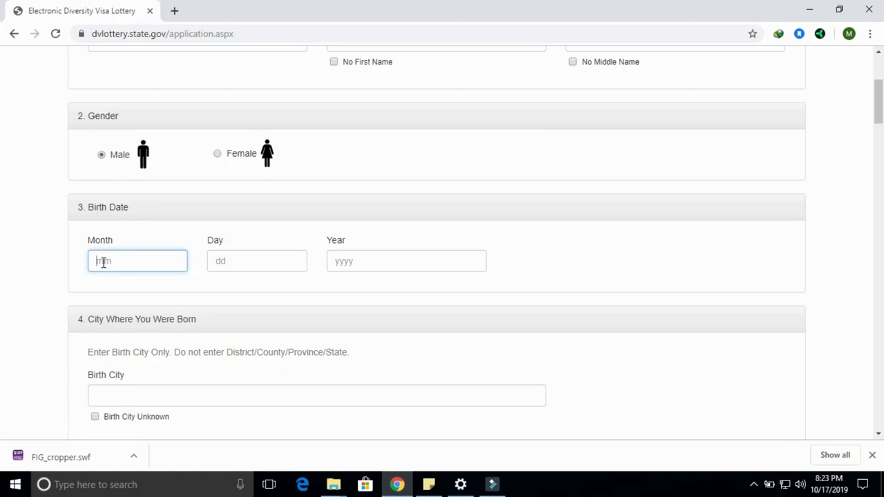
text(07)
click(222, 267)
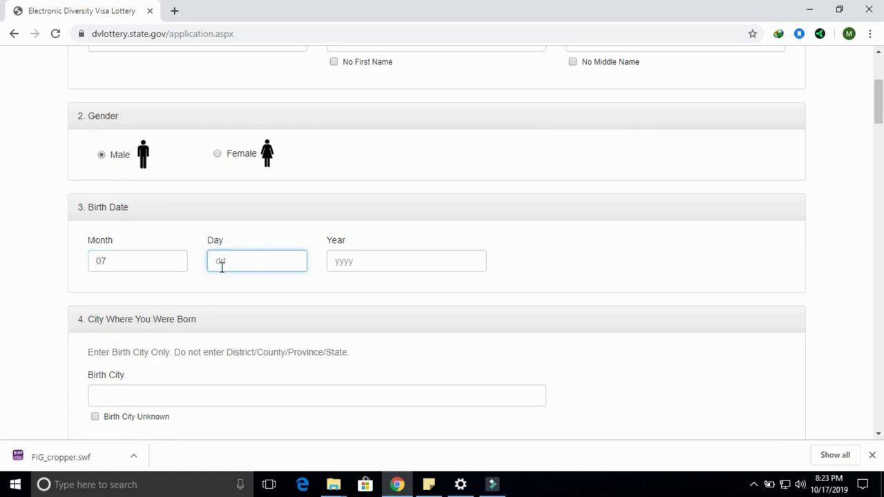
text(30)
click(370, 266)
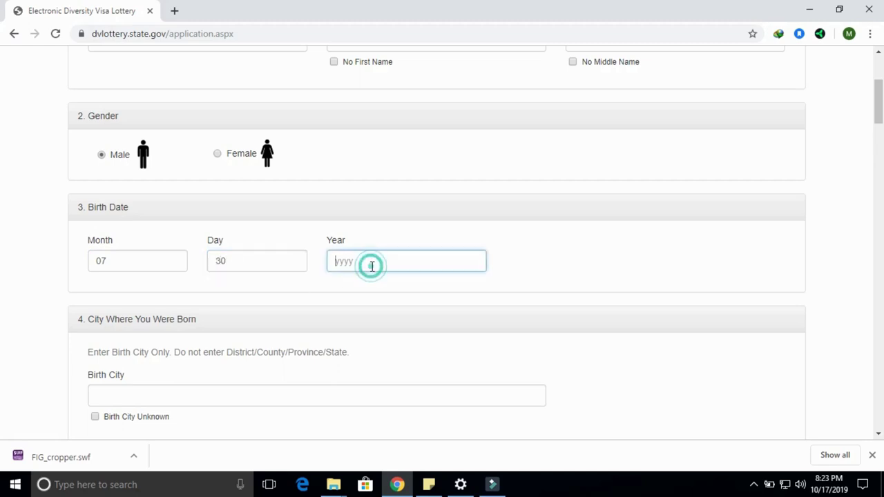
text(199)
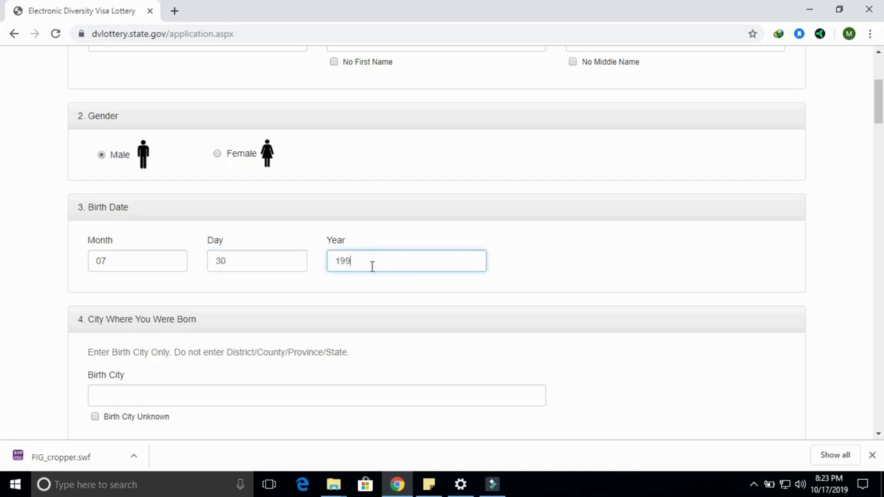
text(1)
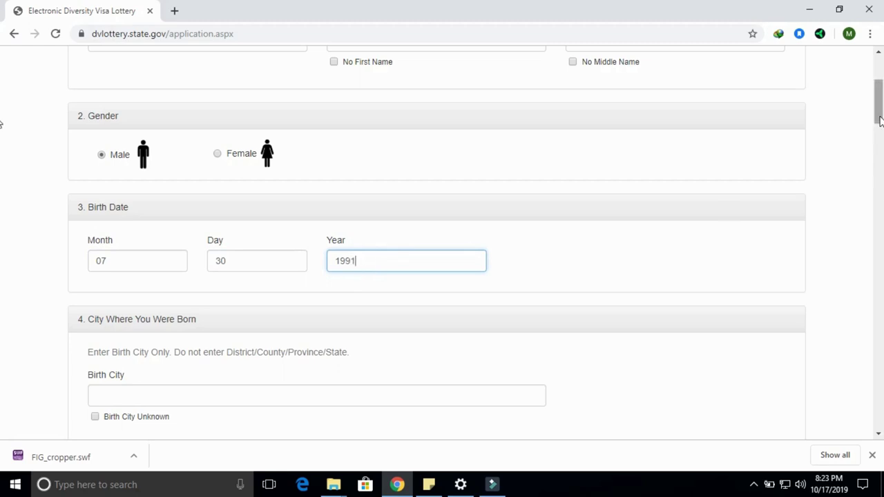
drag(879, 114, 881, 134)
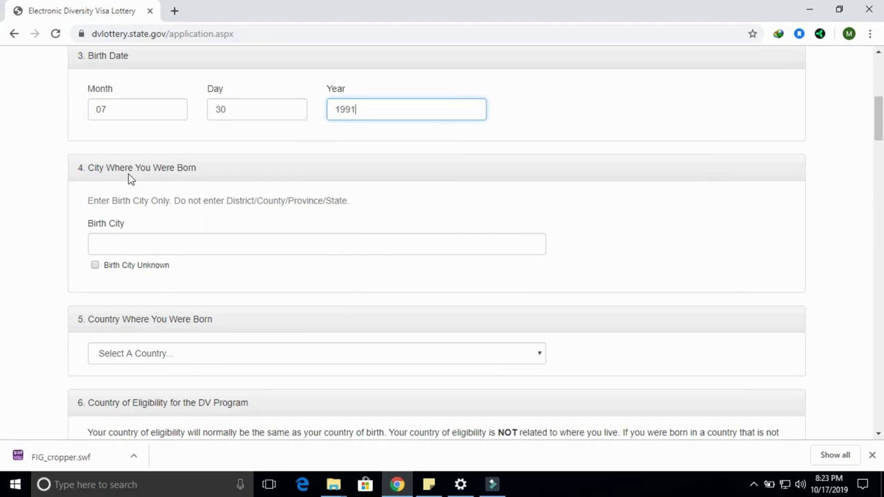
Enter ADDIS ABABA as the birth city.
click(114, 244)
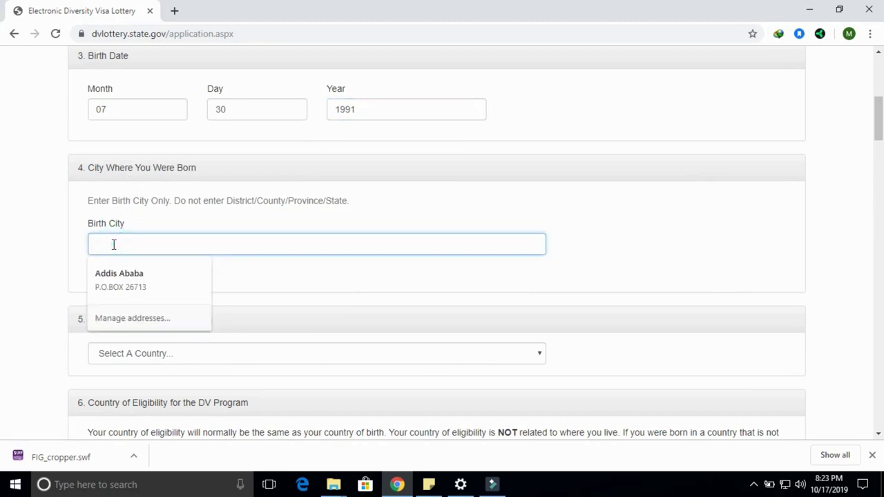
text(ADDIS ABABA)
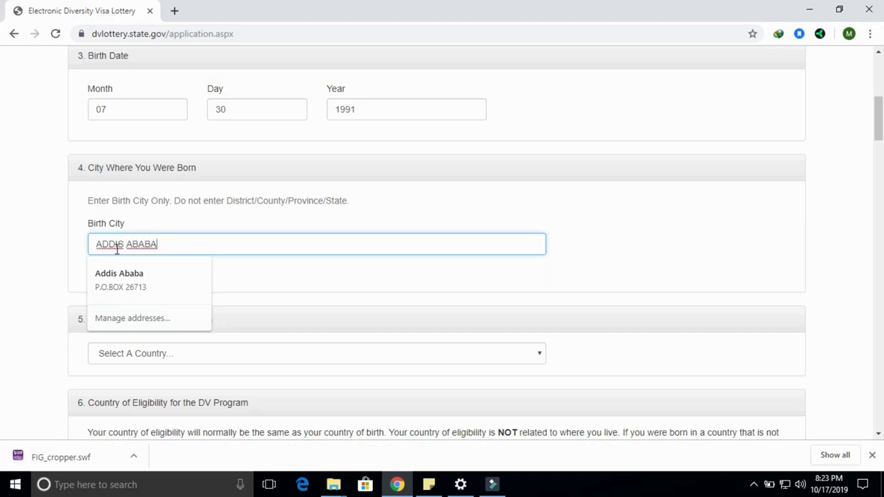
click(181, 244)
click(23, 299)
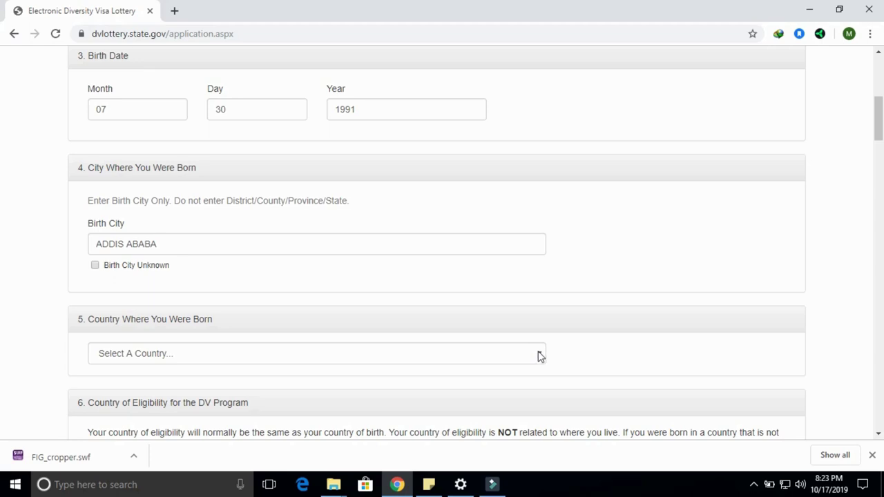
Choose Ethiopia as the country where the entrant was born.
click(539, 355)
text(eth)
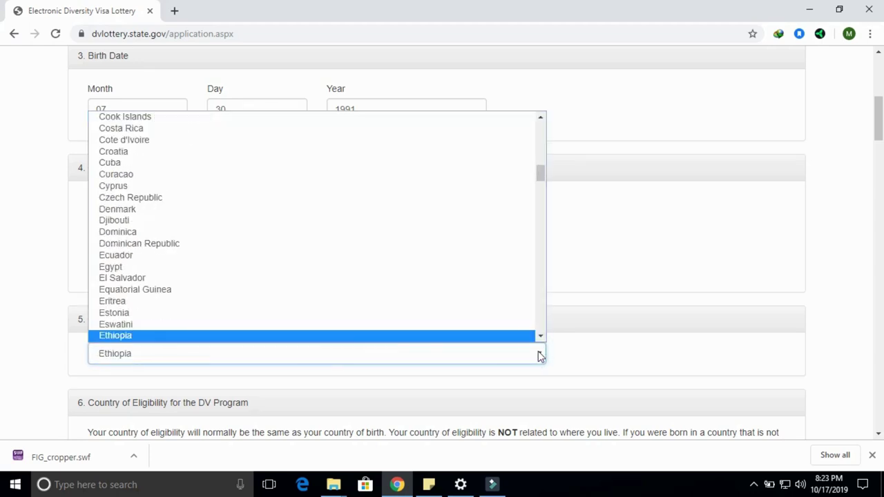
click(115, 335)
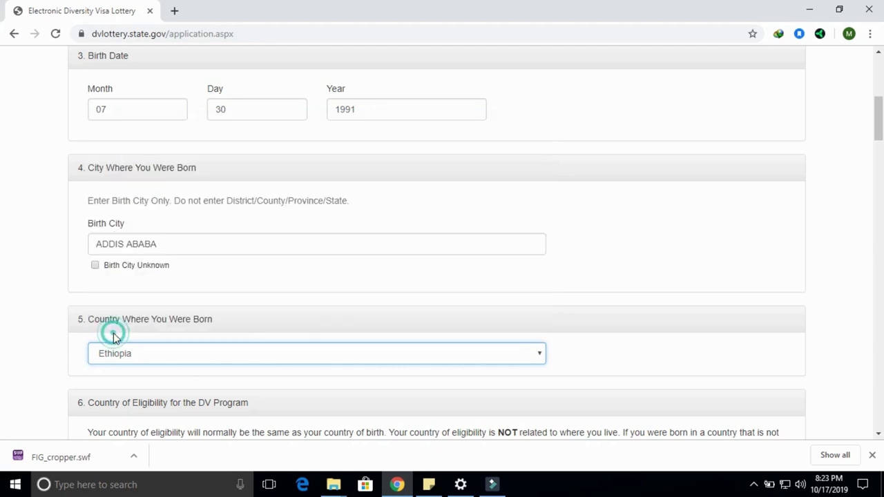
scroll(2, 122, down, 2)
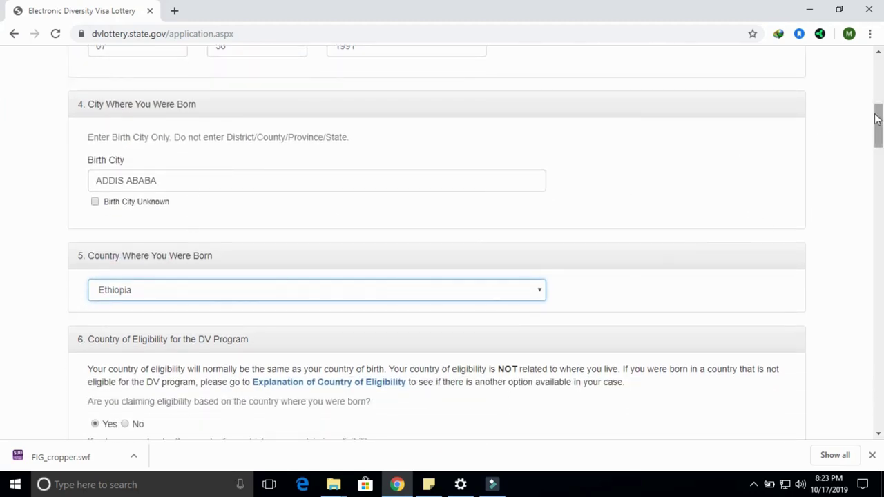
drag(880, 123, 879, 151)
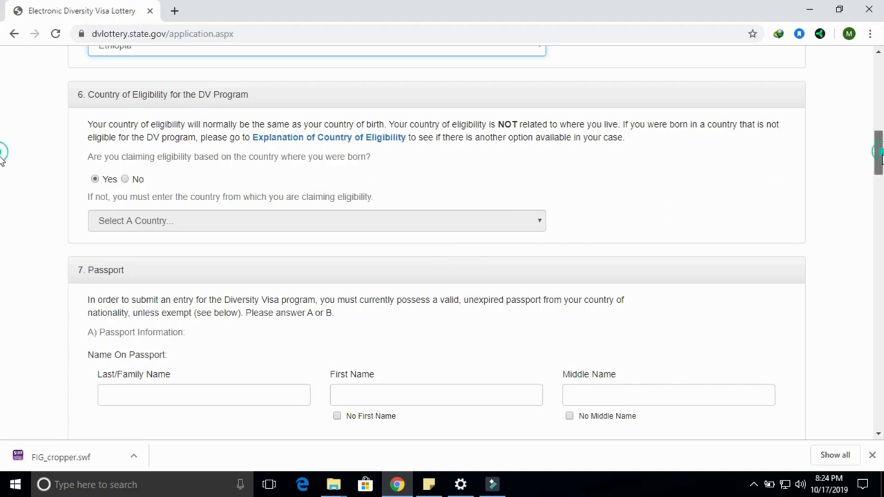
Fill in the passport last, first and middle names, correcting a middle-name typo.
scroll(881, 155, down, 1)
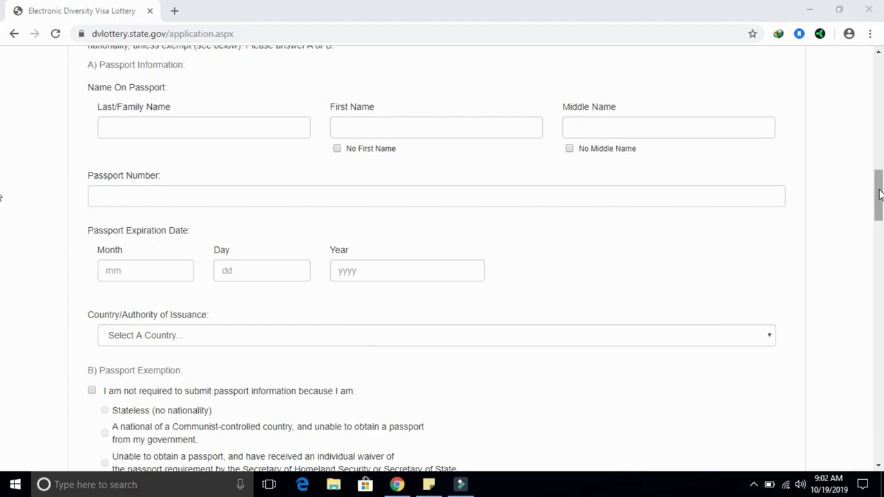
drag(880, 195, 880, 186)
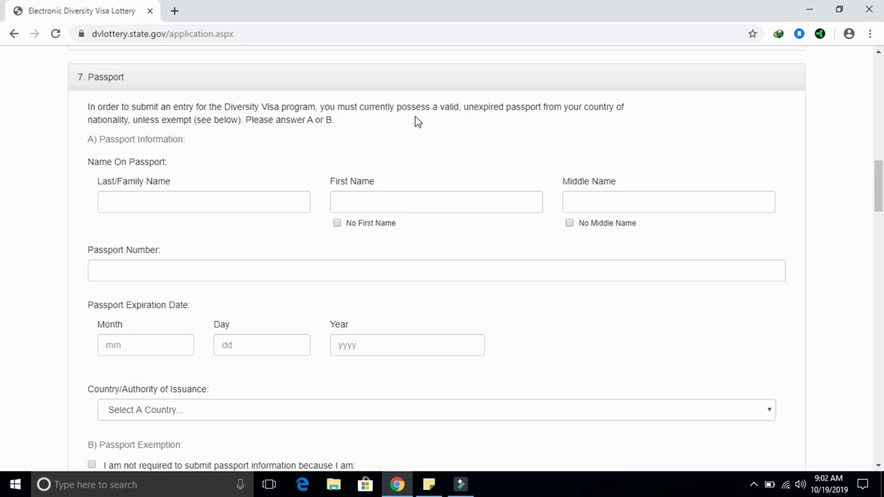
click(167, 203)
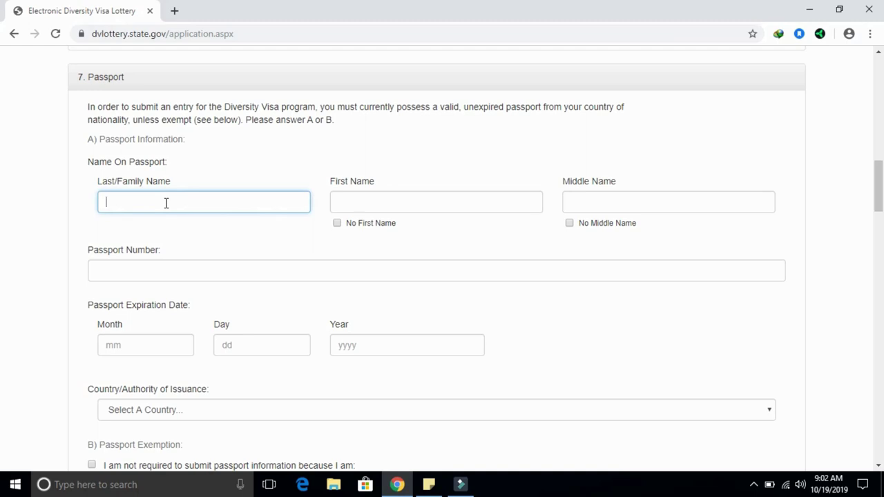
click(371, 202)
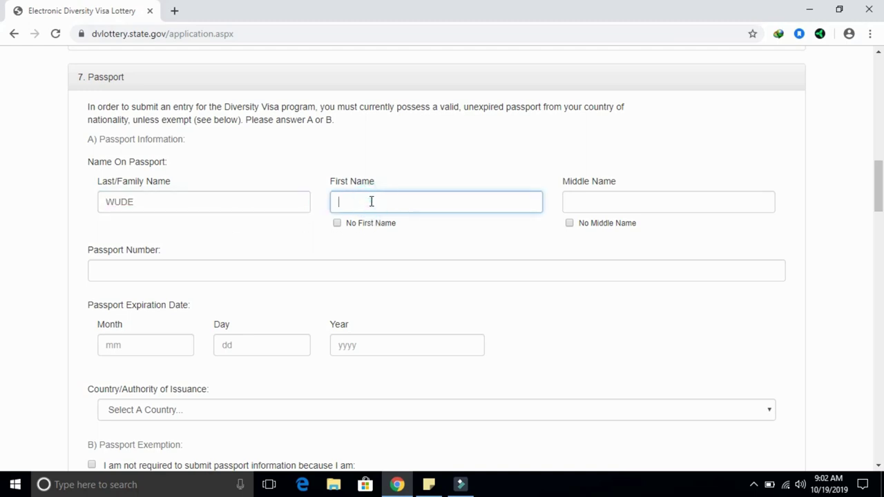
click(625, 203)
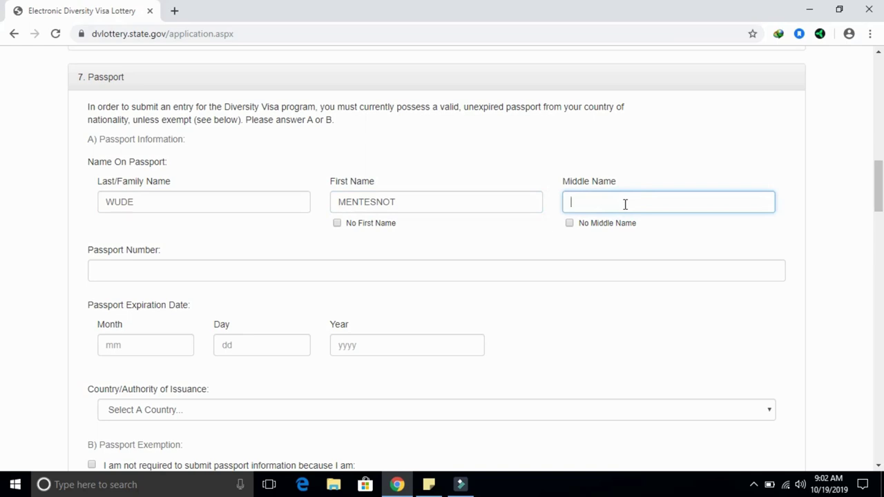
Enter the entrant's passport number.
click(129, 269)
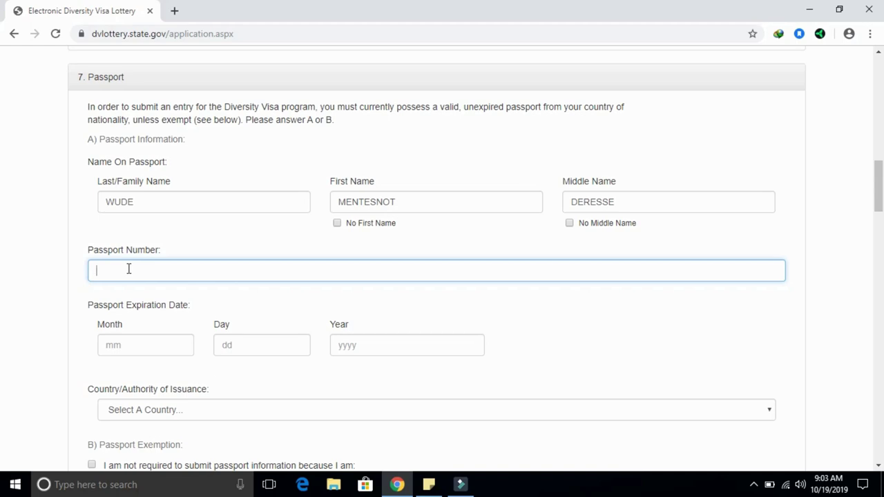
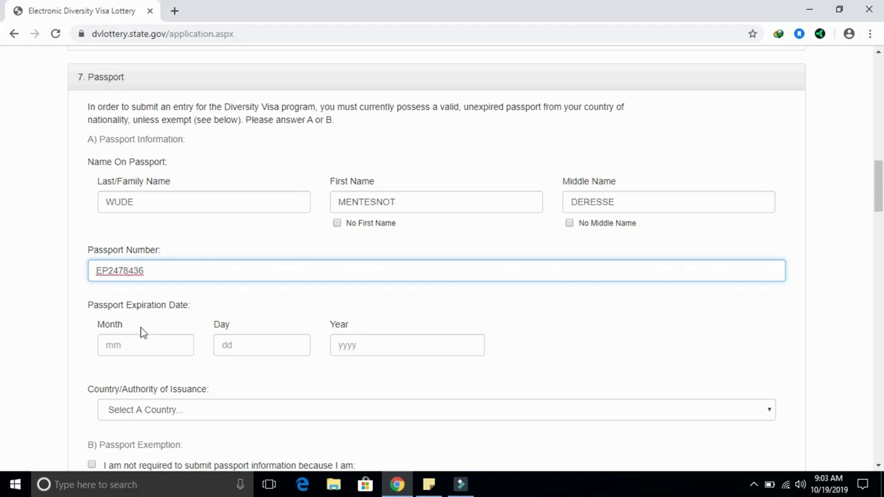
Set the passport expiration date to 12/09/2021.
click(149, 346)
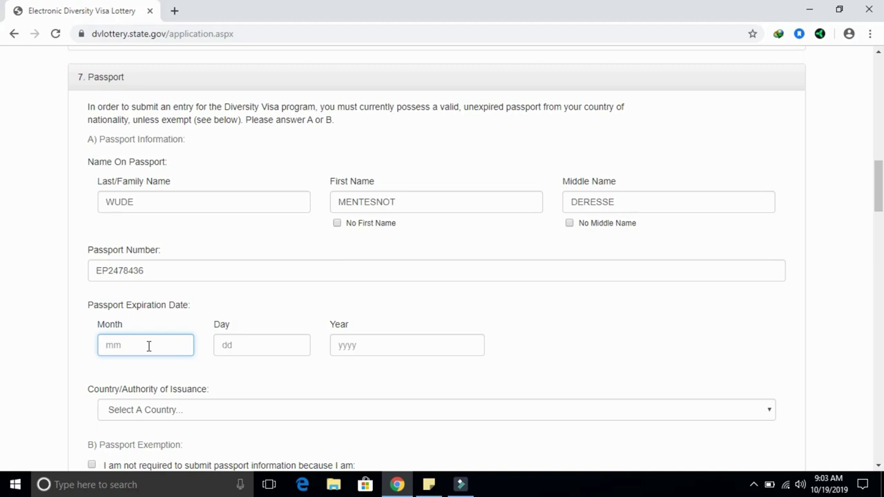
text(3)
key(BackSpace)
text(12)
click(255, 349)
text(09)
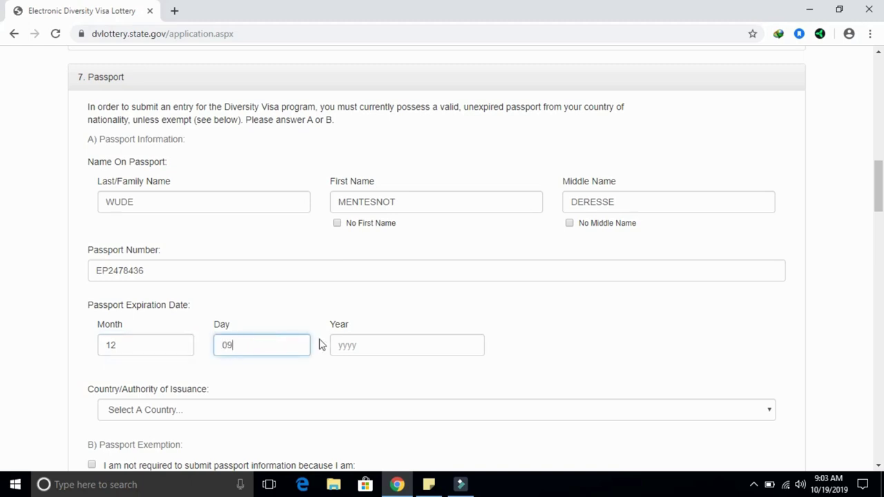
click(346, 345)
text(2021)
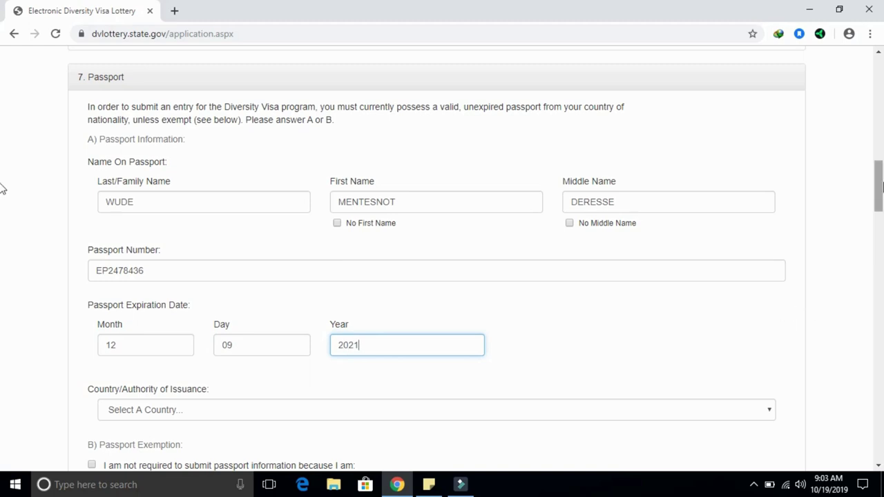
Choose Ethiopia as the passport's country of issuance.
drag(882, 184, 881, 208)
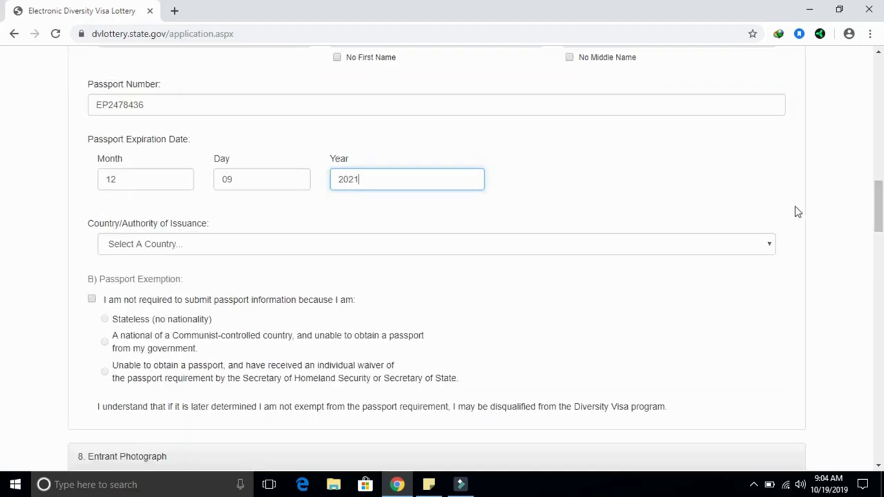
click(771, 244)
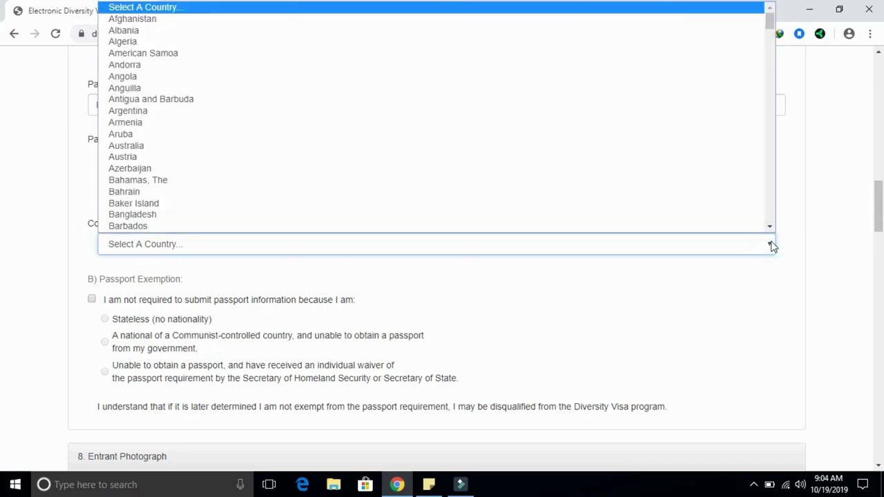
text(eth)
key(Return)
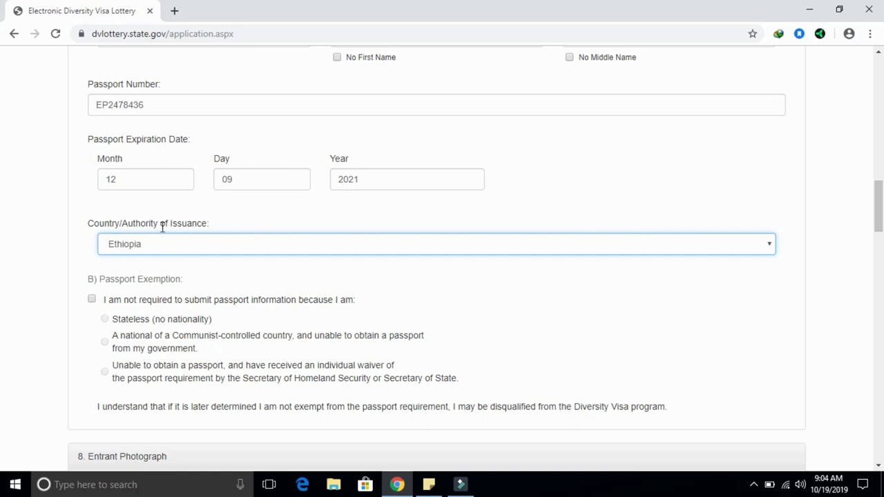
click(880, 214)
drag(879, 215, 879, 222)
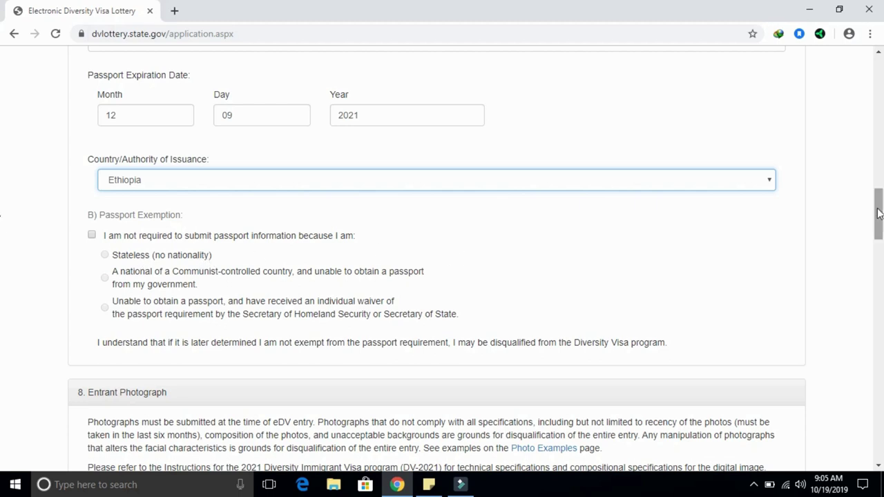
Preview CROPPED-CW2A0146 from the Desktop, then upload it as the entrant photograph.
drag(882, 223, 882, 251)
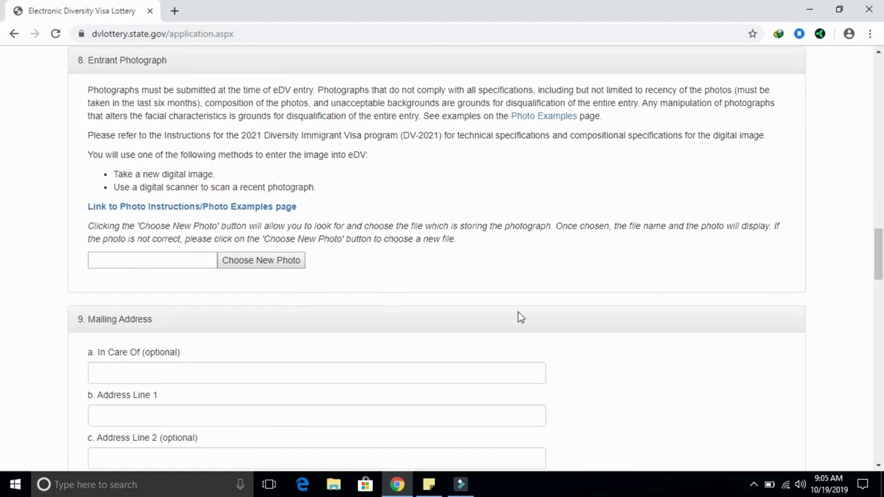
click(258, 268)
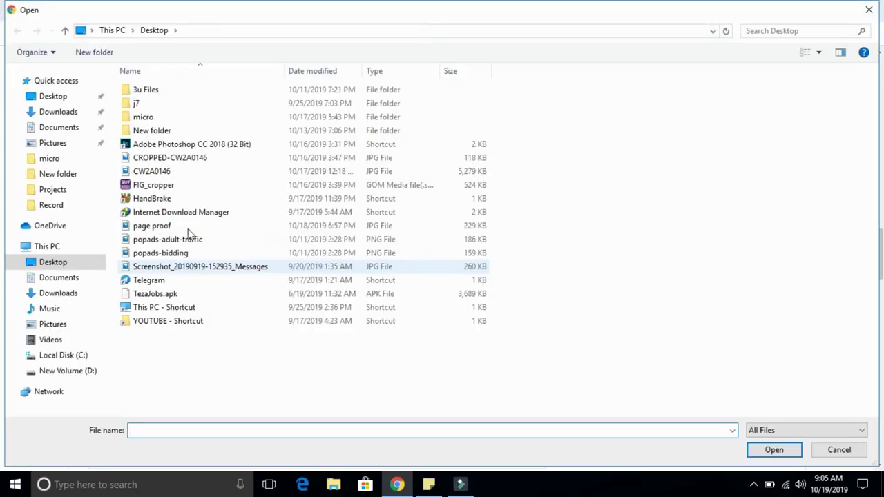
click(43, 101)
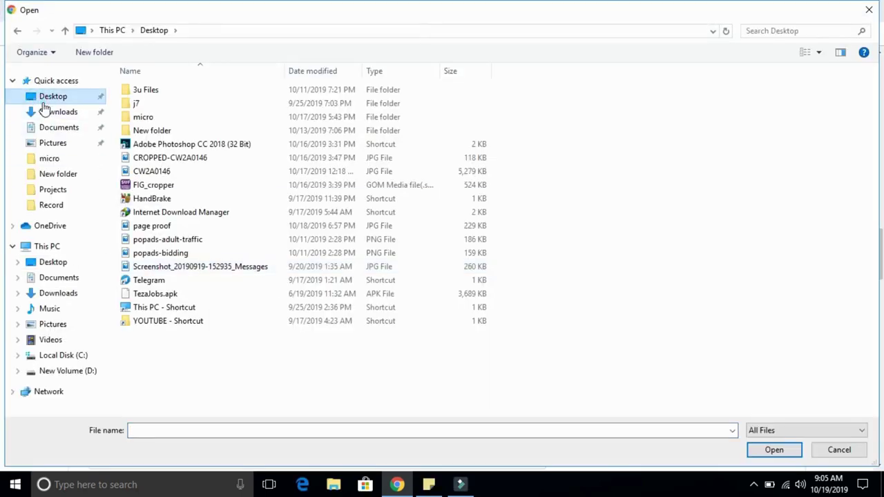
click(146, 161)
right_click(146, 162)
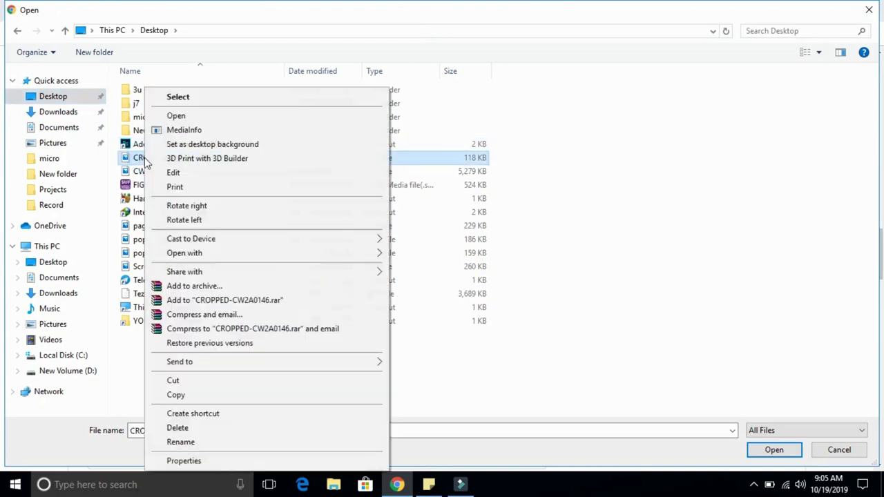
click(176, 115)
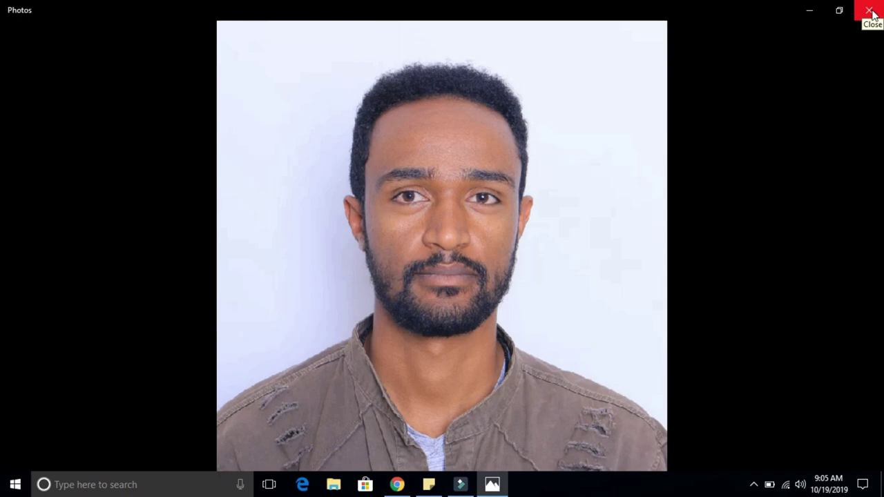
click(872, 14)
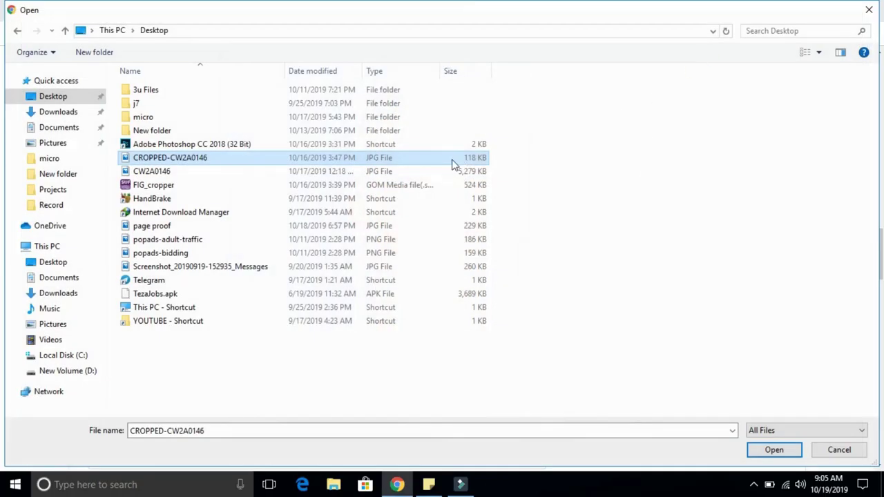
double_click(188, 158)
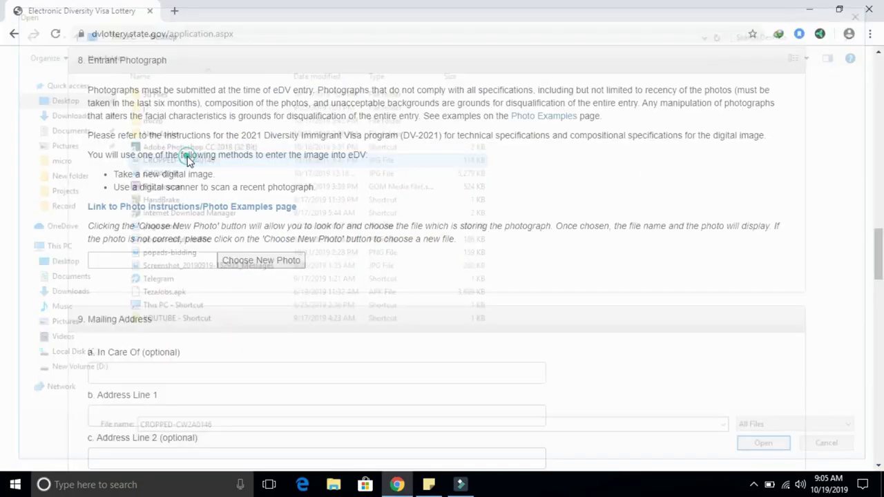
drag(880, 249, 882, 286)
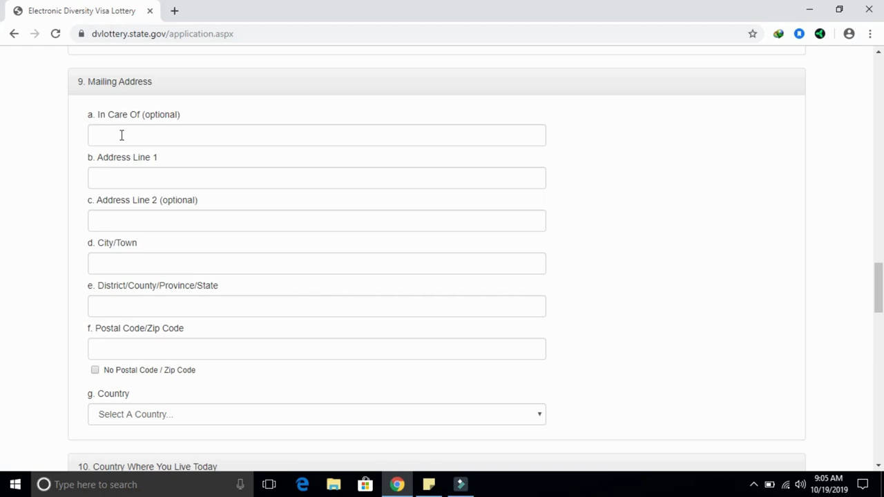
Enter the street and city in the Mailing Address fields.
click(117, 136)
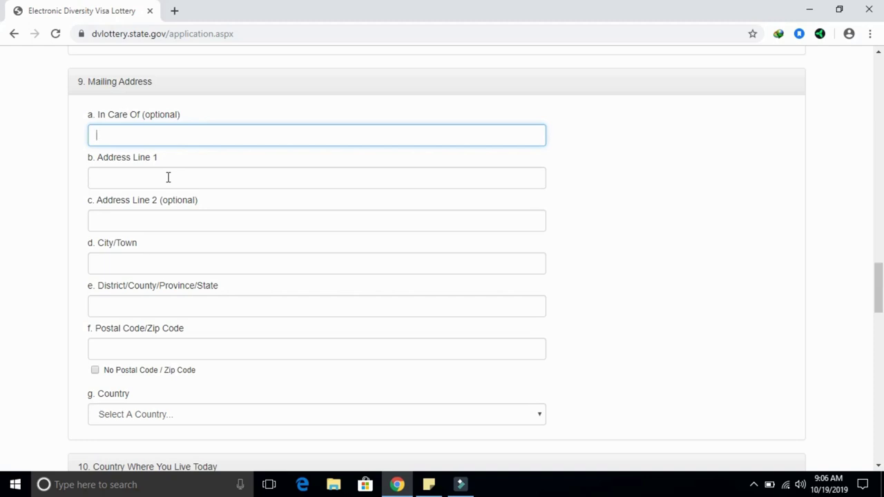
click(168, 178)
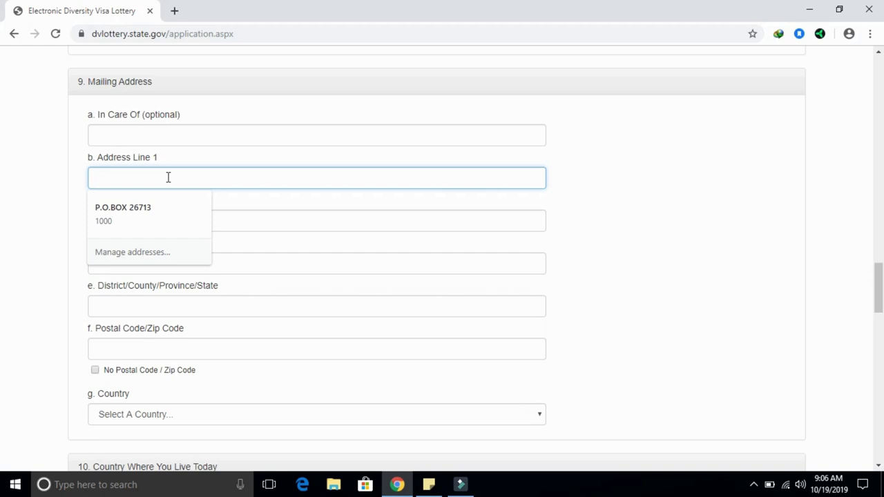
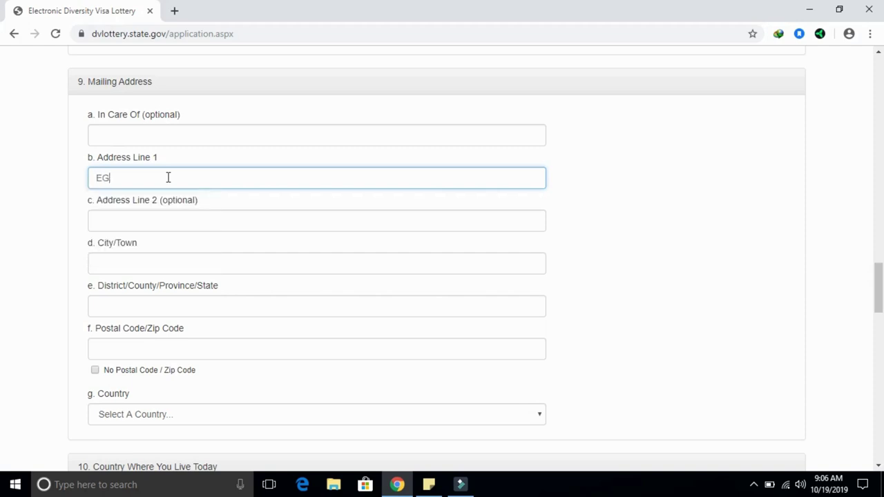
click(147, 264)
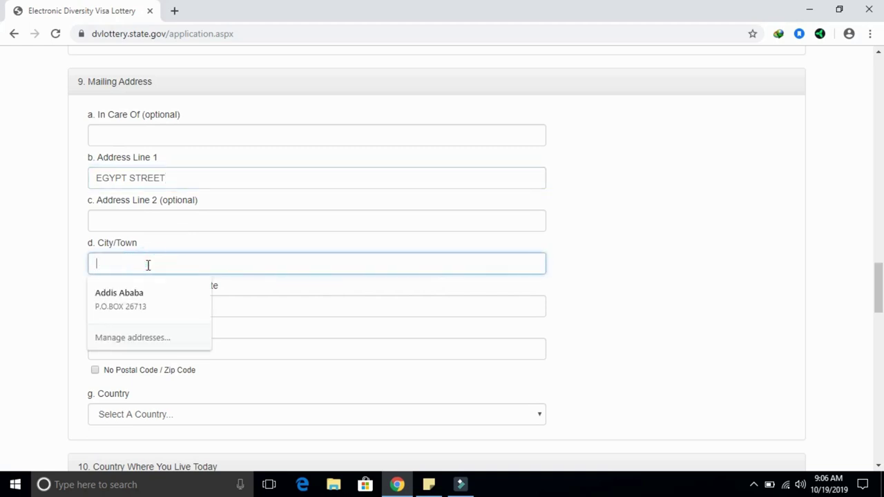
text(ADDIS ABABA)
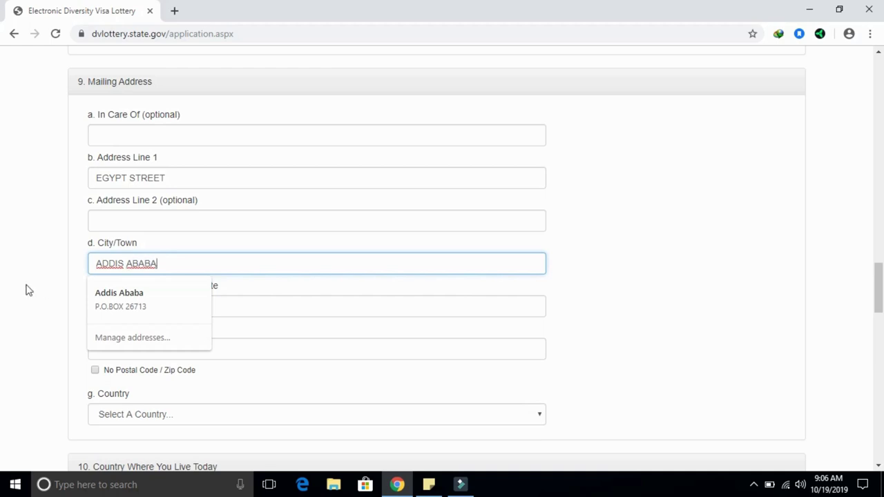
click(12, 288)
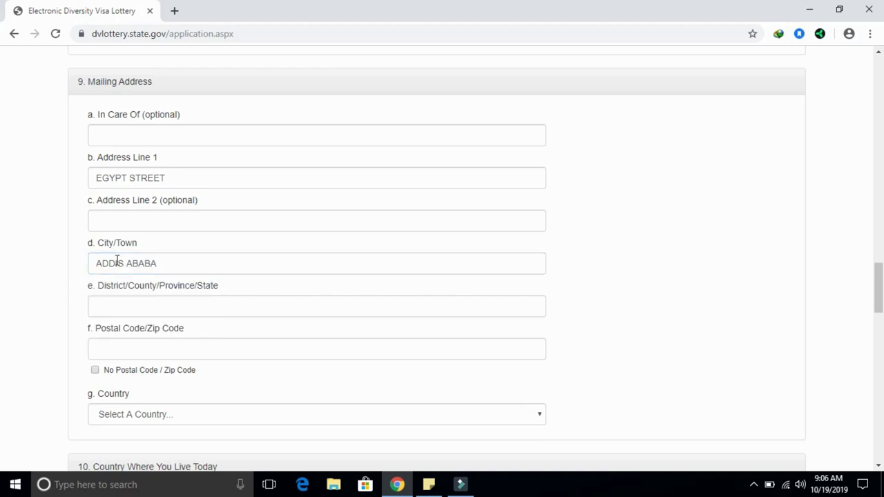
Enter the district and tick No Postal Code / Zip Code.
click(134, 306)
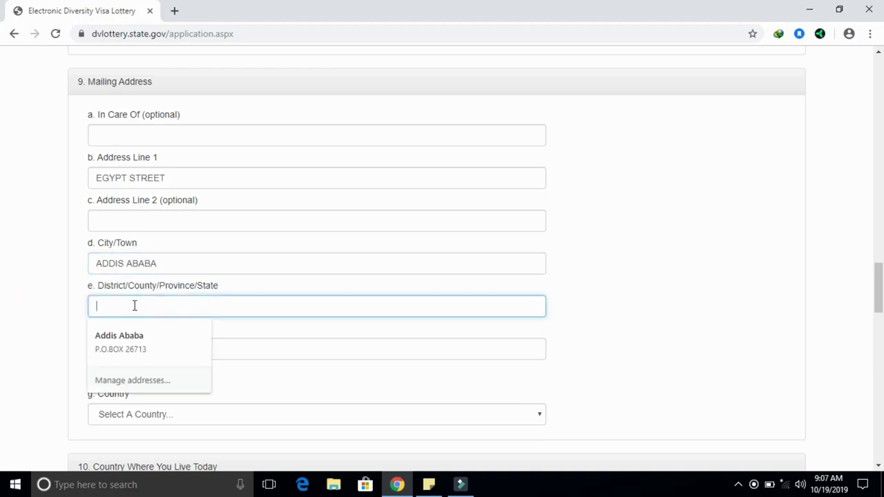
click(134, 305)
text(ADDIS ABABA)
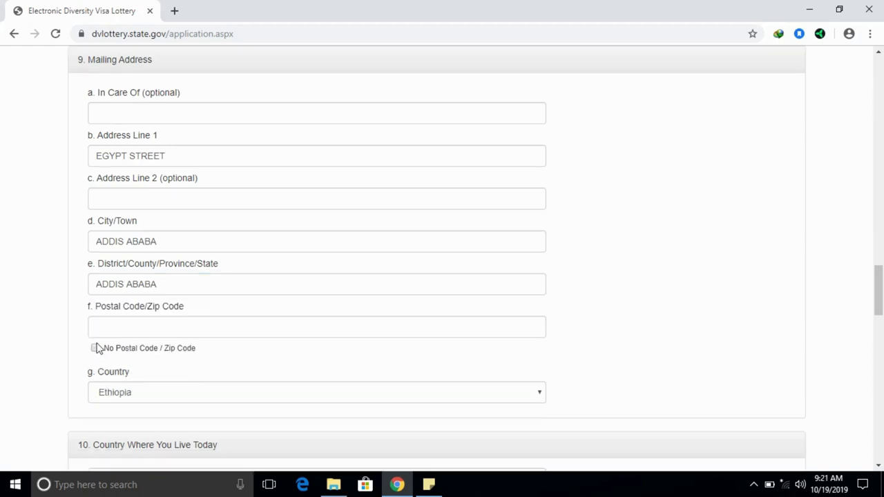
click(101, 332)
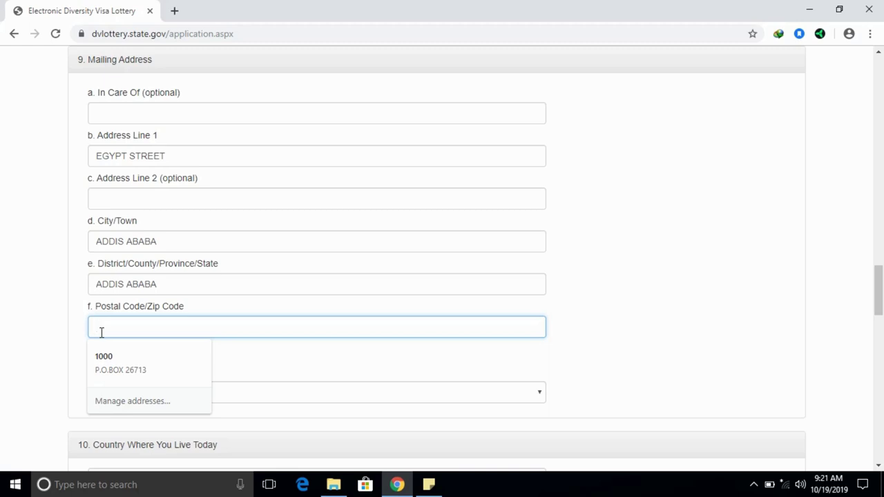
text(1000)
click(53, 328)
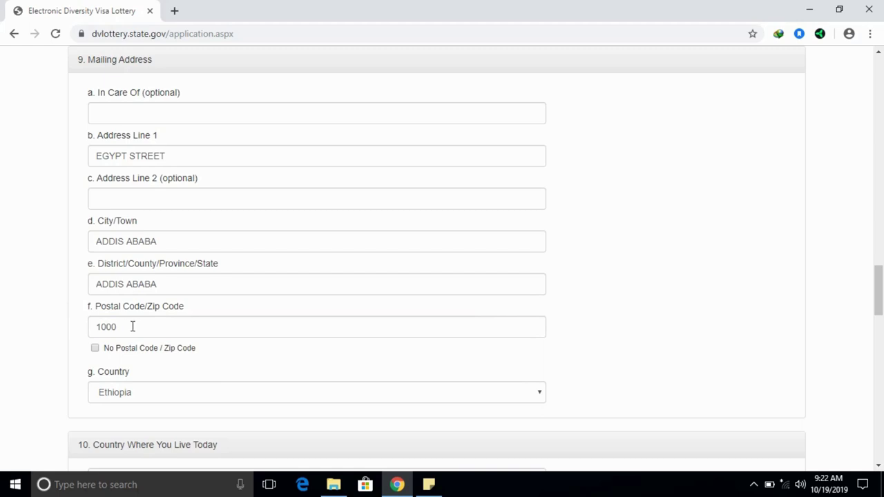
click(94, 349)
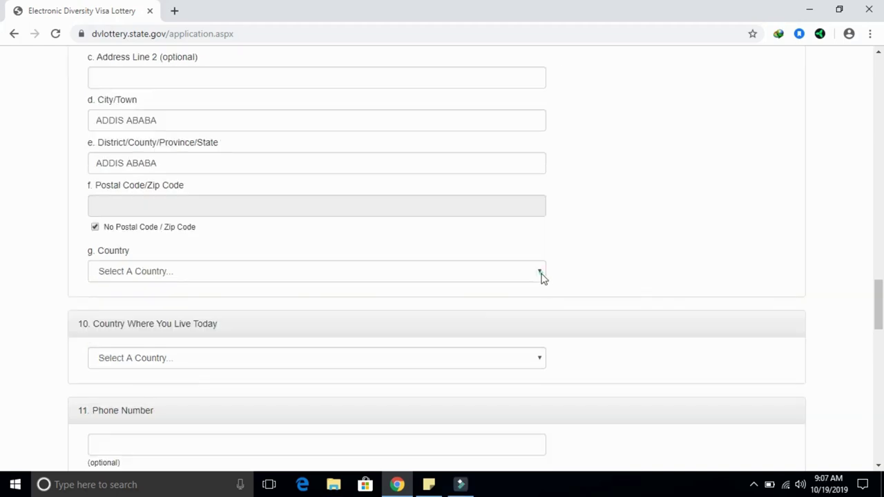
Set the mailing address country to Ethiopia.
click(541, 275)
text(eth)
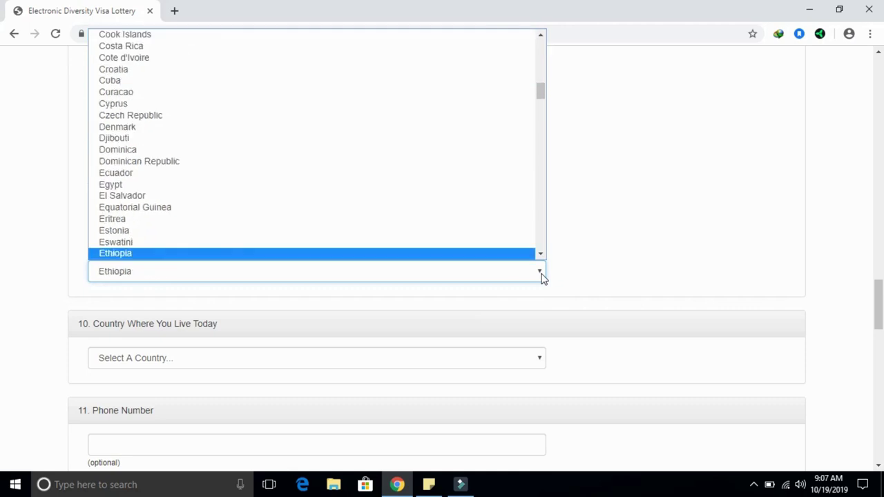
key(Return)
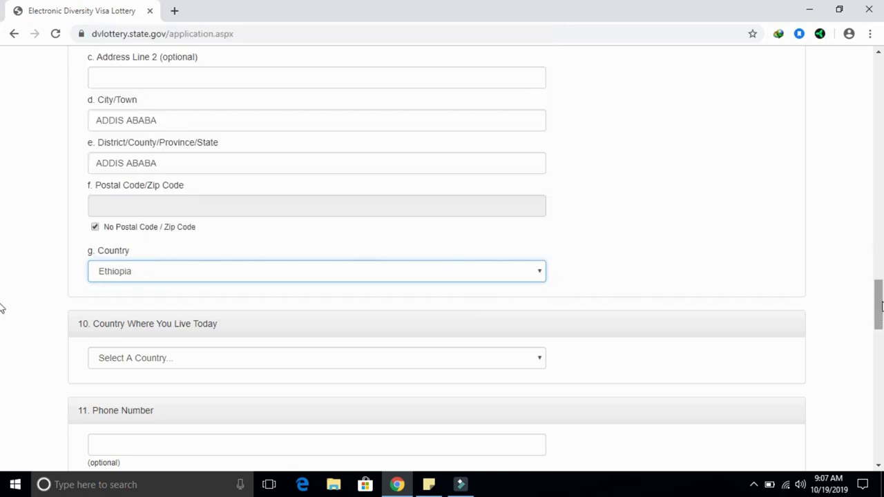
drag(880, 308, 881, 330)
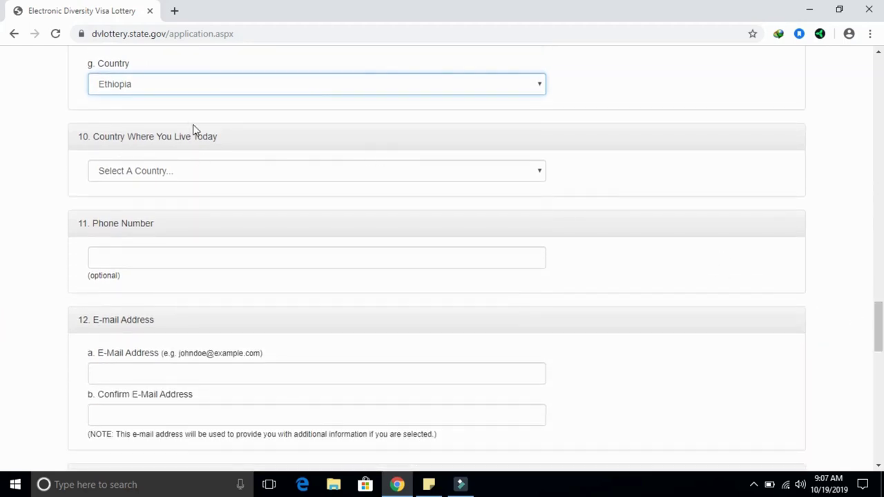
Set the country where you live today to Ethiopia.
click(541, 173)
key(e)
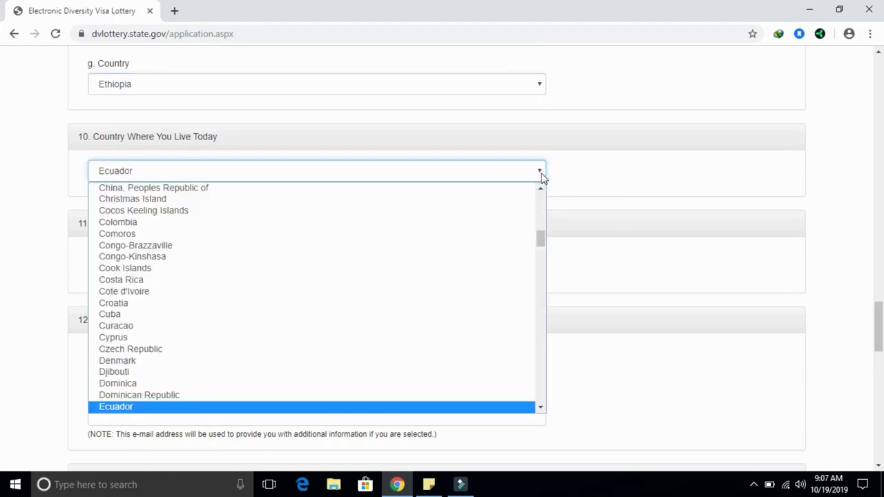
key(t)
key(Return)
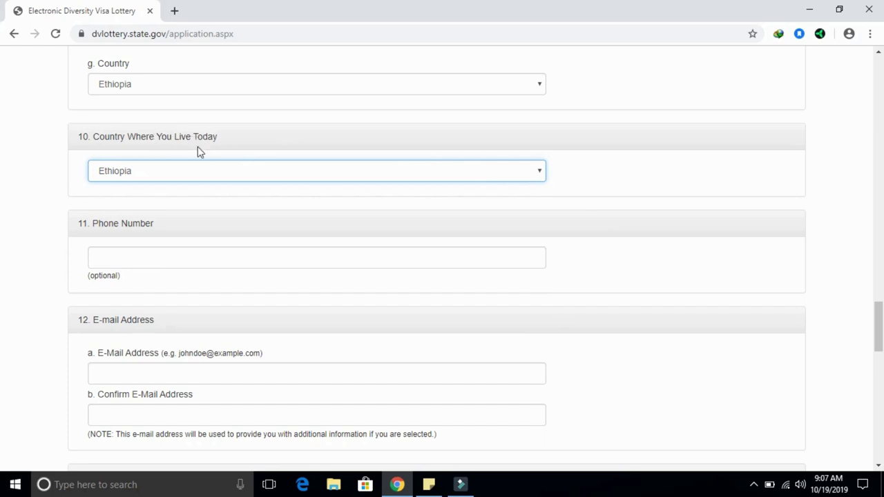
click(145, 263)
click(14, 253)
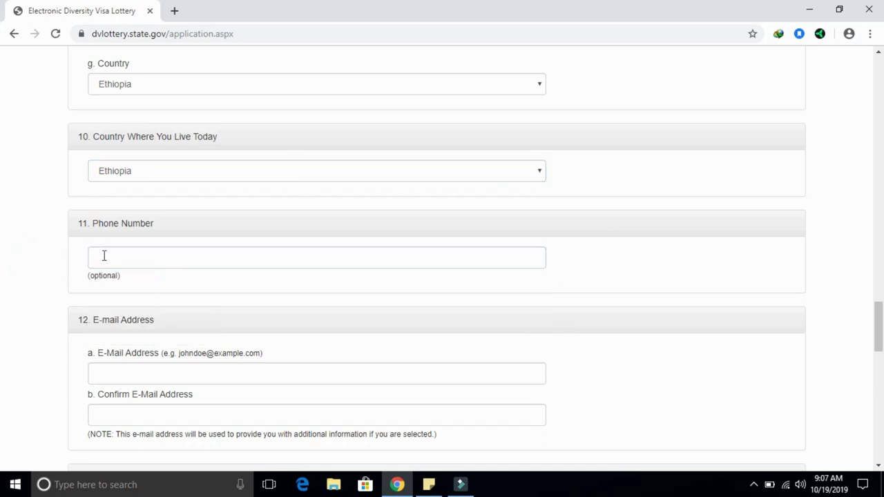
Enter the applicant's phone number with the +251 country code, correcting its last digits.
click(104, 255)
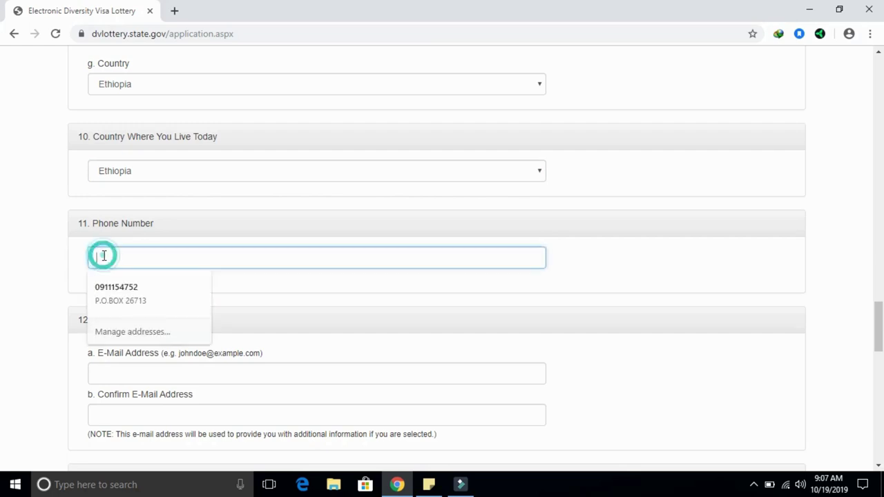
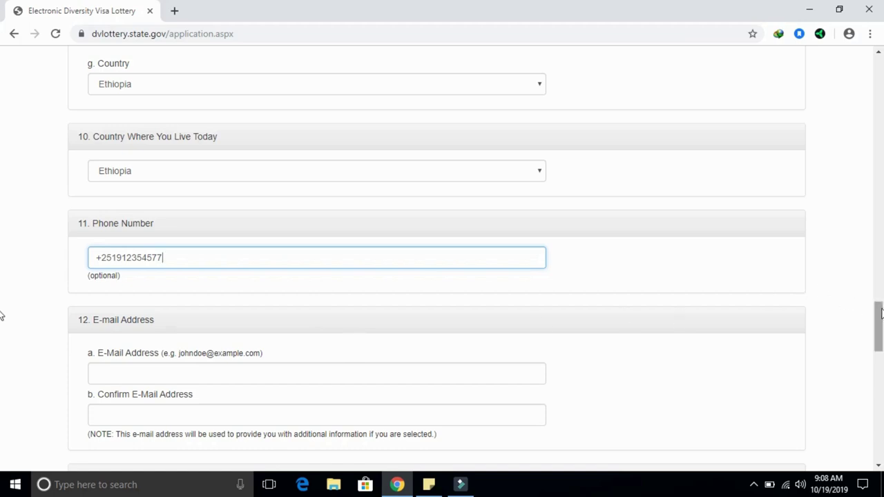
scroll(881, 312, down, 3)
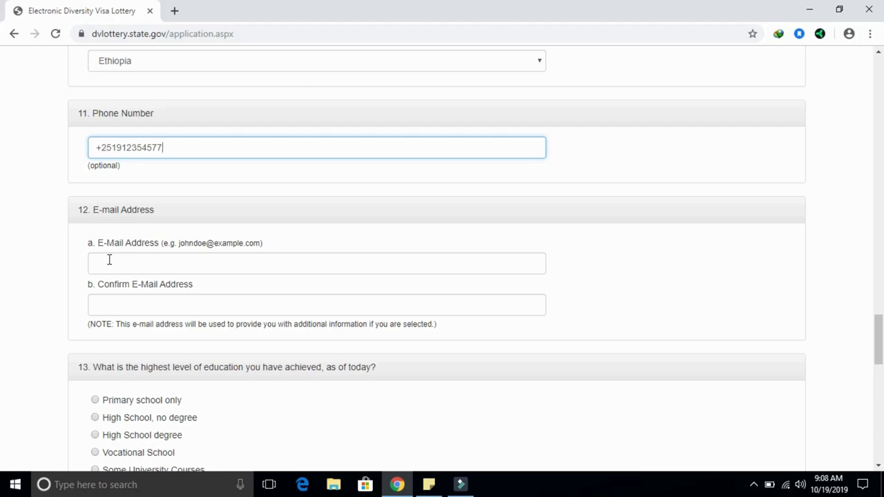
Enter the applicant's e-mail address in lowercase, replacing the mistaken uppercase entry.
click(109, 260)
text(MENTESNOT)
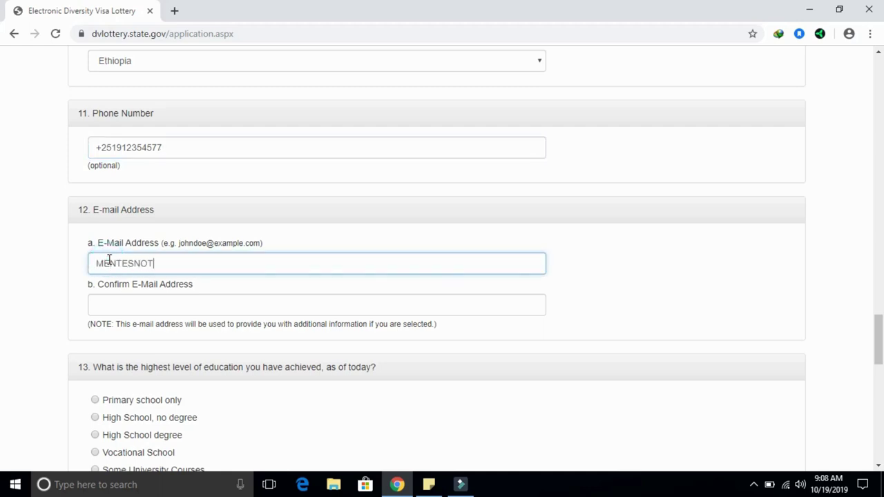
key(BackSpace)
key(BackSpace)
key(BackSpace)
key(BackSpace)
key(BackSpace)
key(BackSpace)
key(BackSpace)
key(BackSpace)
key(BackSpace)
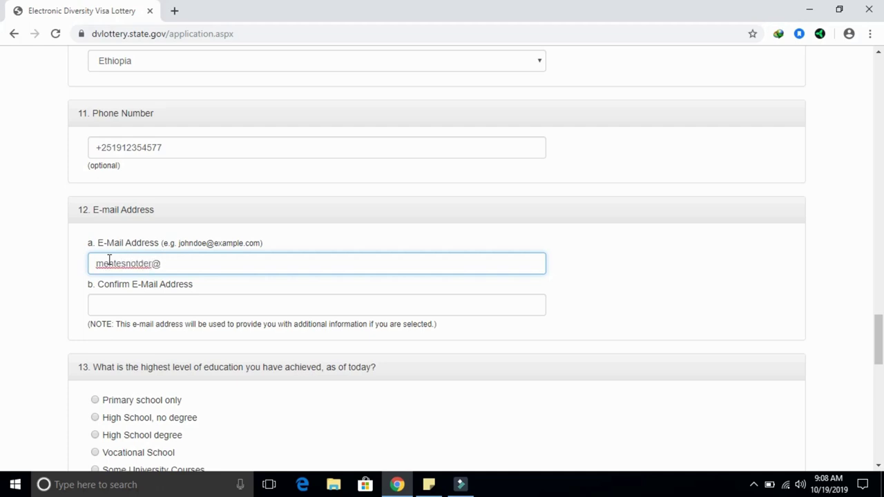
Retype the same e-mail address in Confirm E-Mail Address, fixing the typo.
key(Tab)
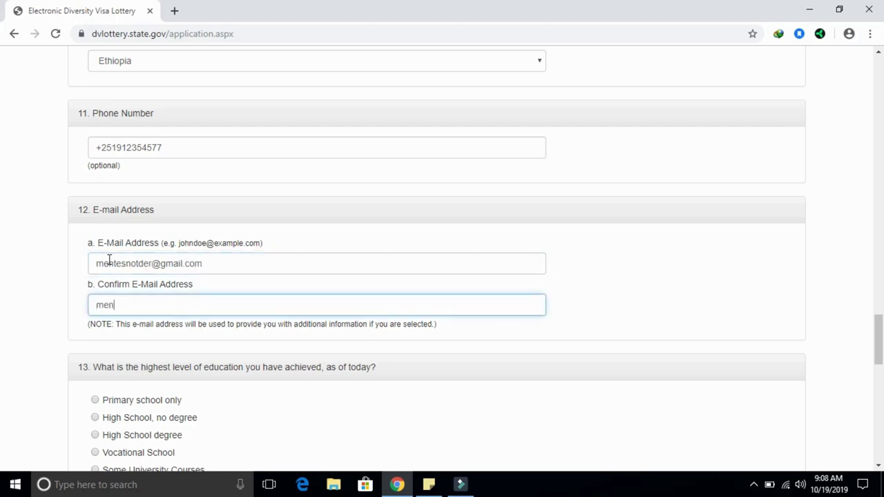
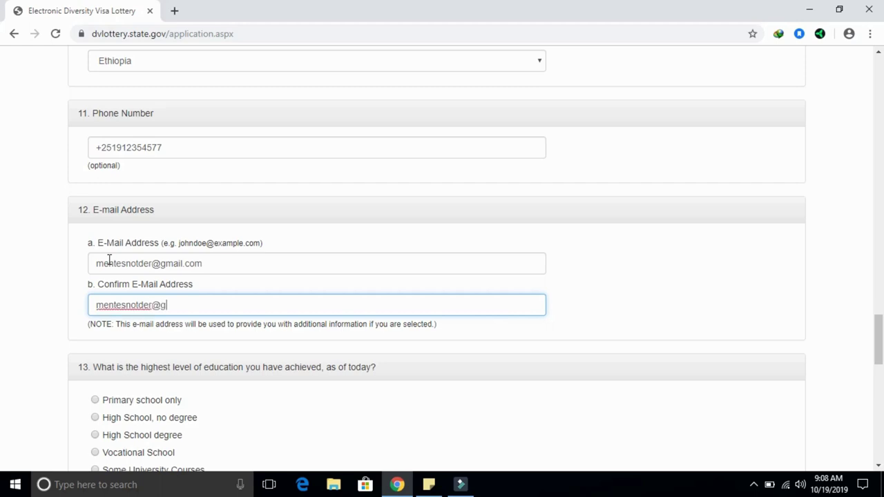
Scroll past the education question to question 14 and mark the applicant Unmarried.
scroll(2, 331, down, 2)
scroll(2, 342, down, 2)
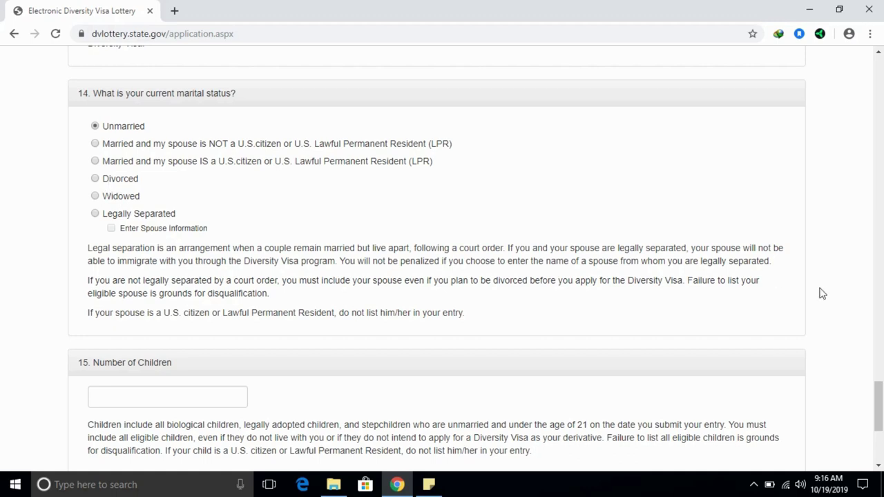
Go to the Number of Children box, then proceed to the entry review page.
drag(881, 416, 880, 431)
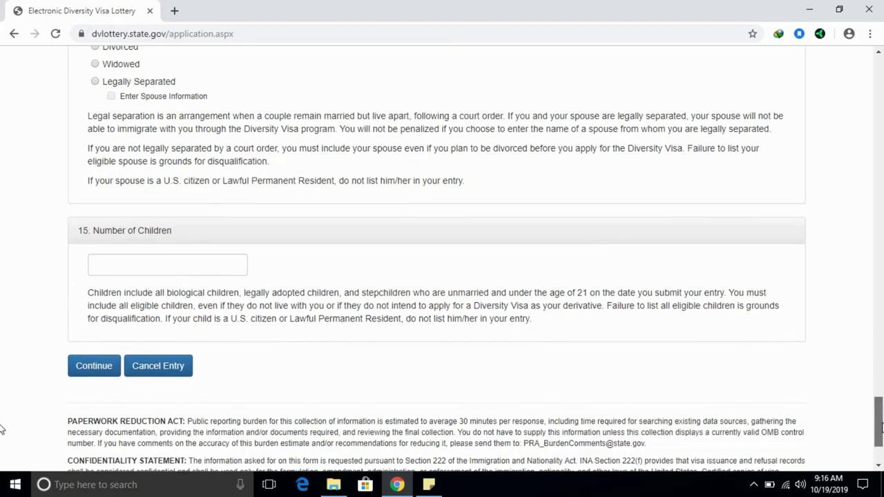
click(150, 259)
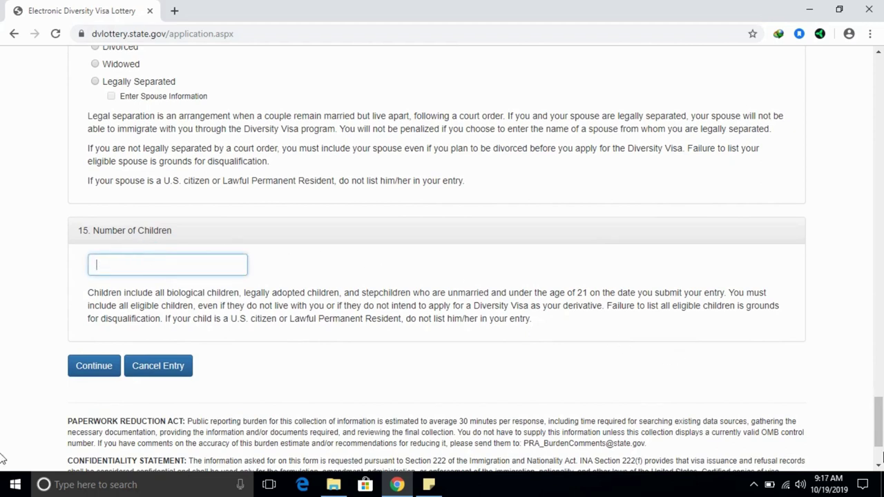
scroll(880, 439, down, 1)
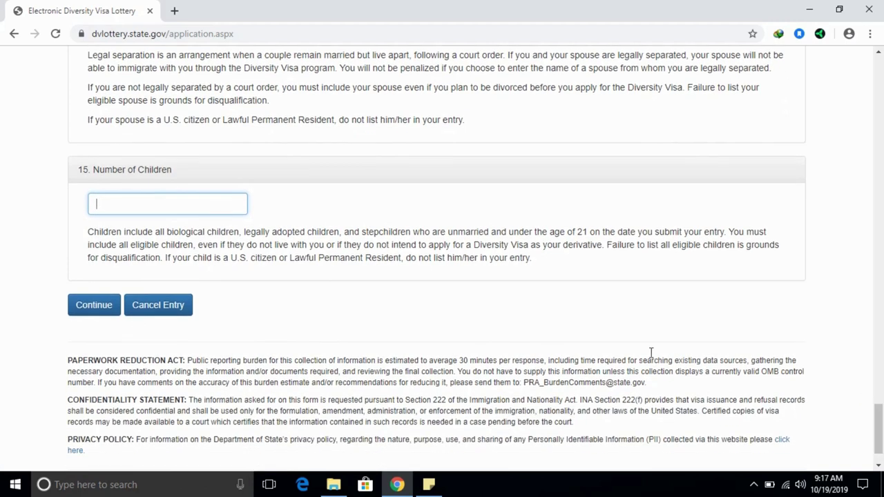
click(85, 308)
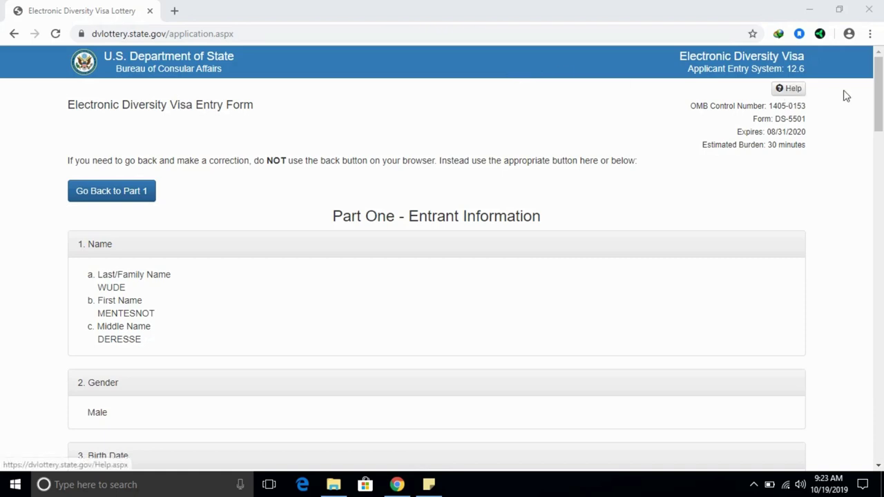
Check the review page down to Number of Children reading 0, then submit the entry.
drag(881, 95, 882, 410)
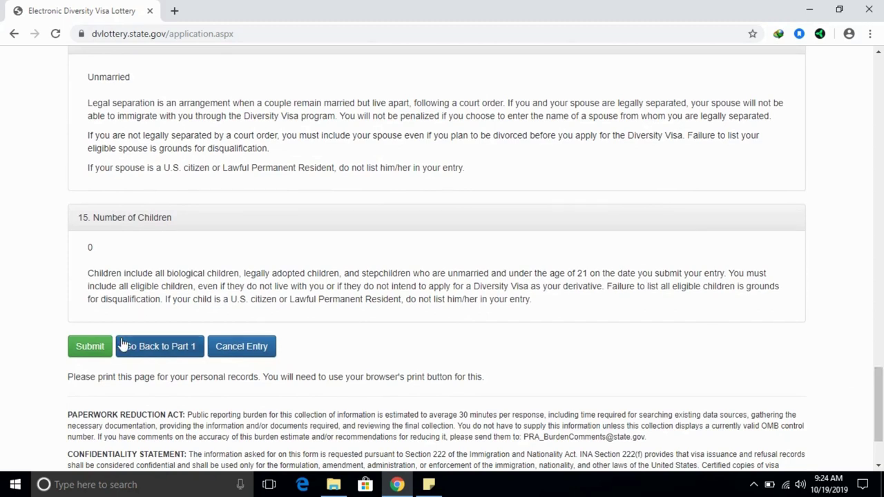
click(86, 352)
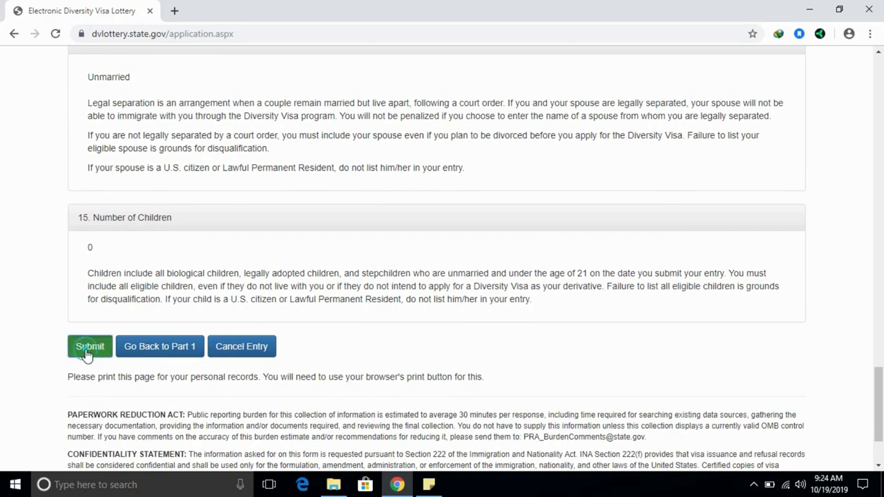